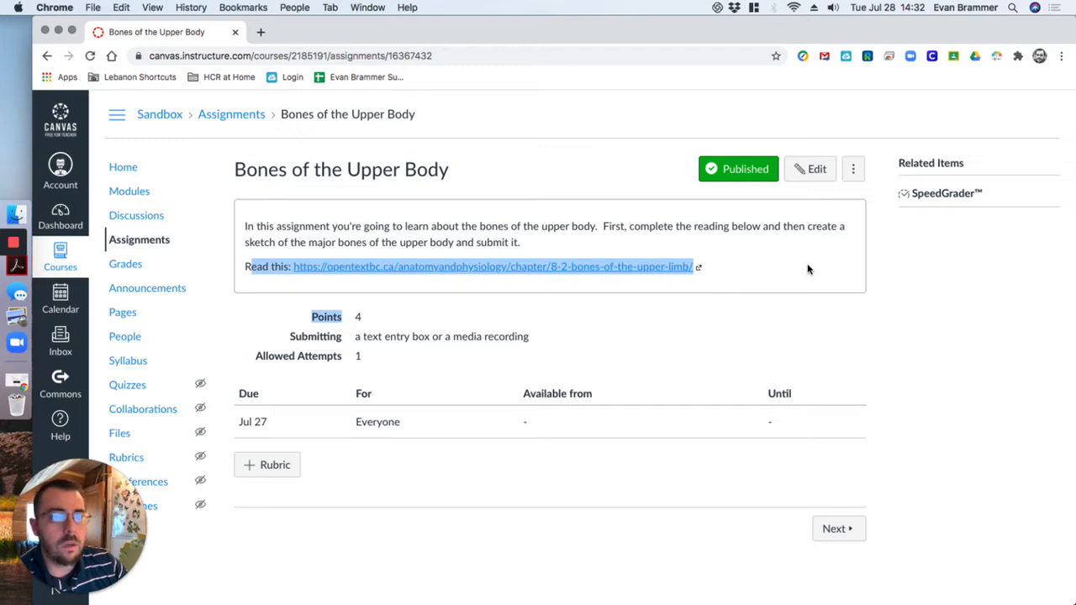
# Search the web for "da button factory" in a new tab and open ClickMinded's free CTA button generator
pyautogui.click(808, 267)
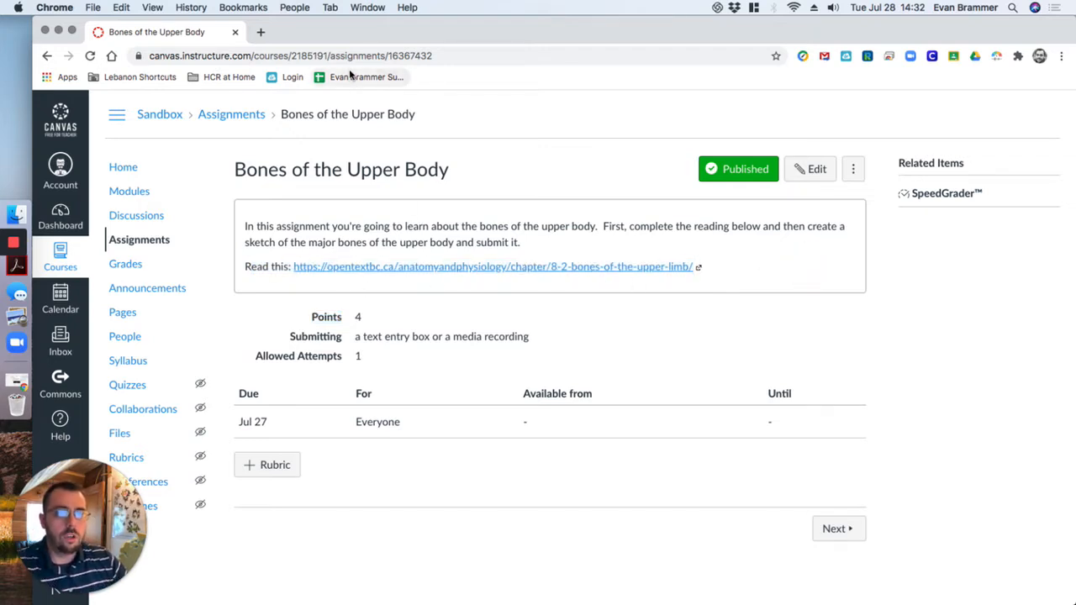
pyautogui.click(261, 33)
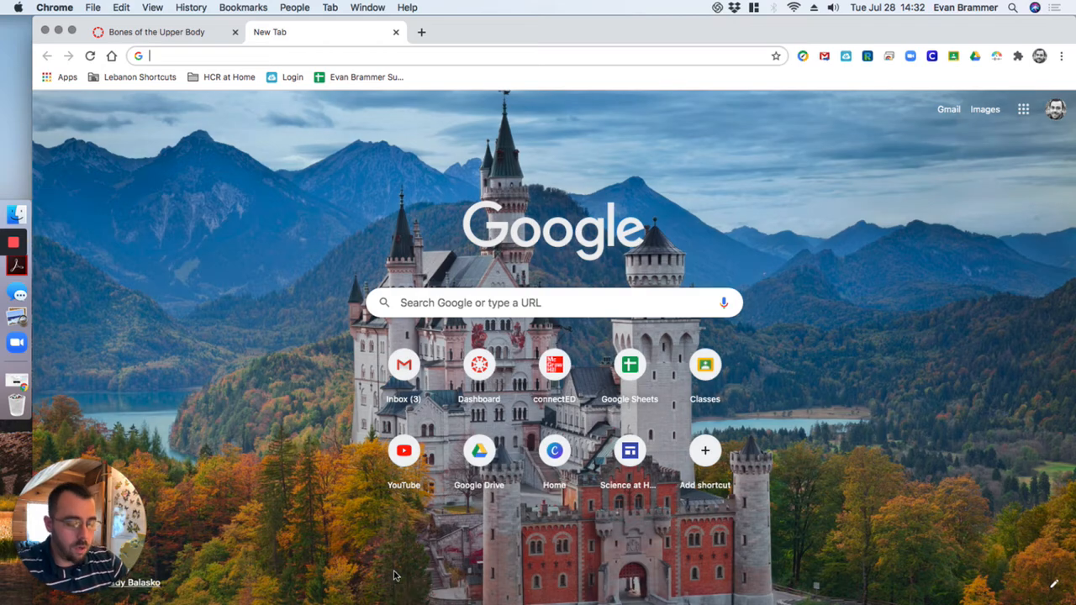
pyautogui.write('da b')
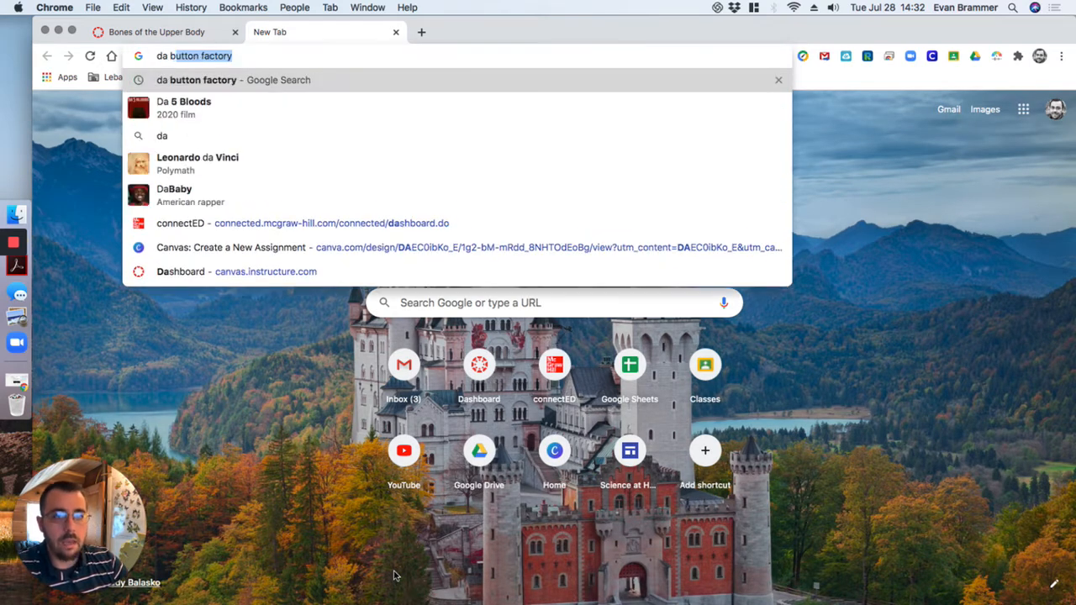
pyautogui.write('utton factory')
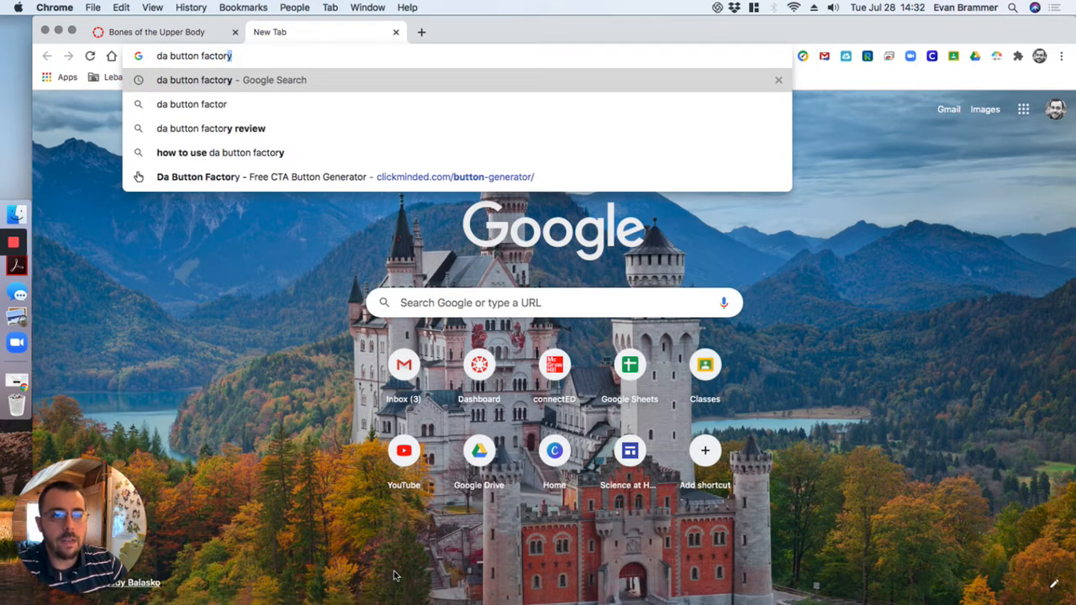
pyautogui.press('Return')
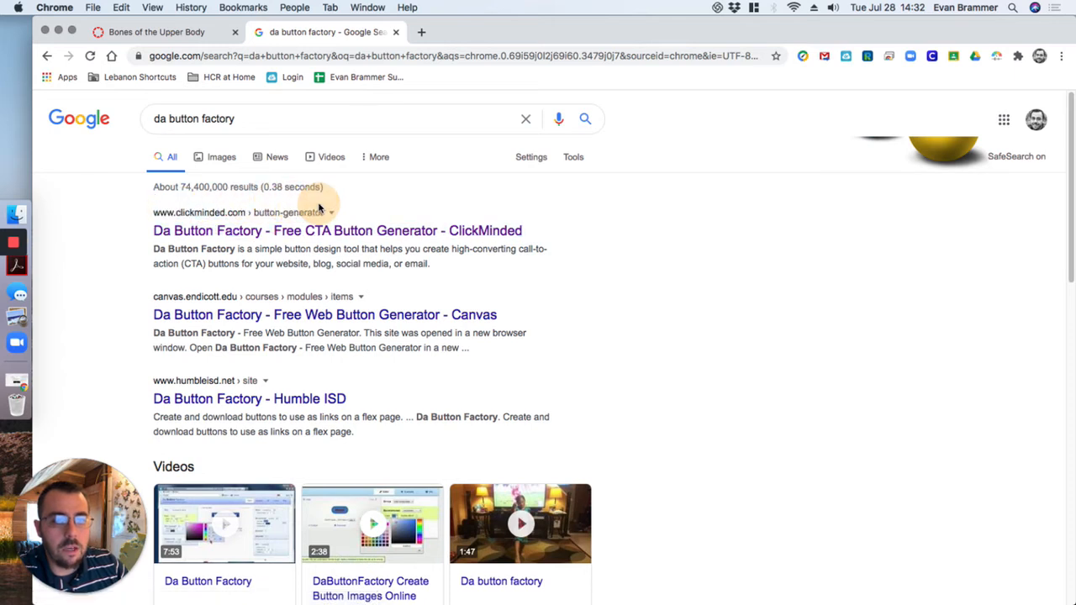
pyautogui.click(242, 231)
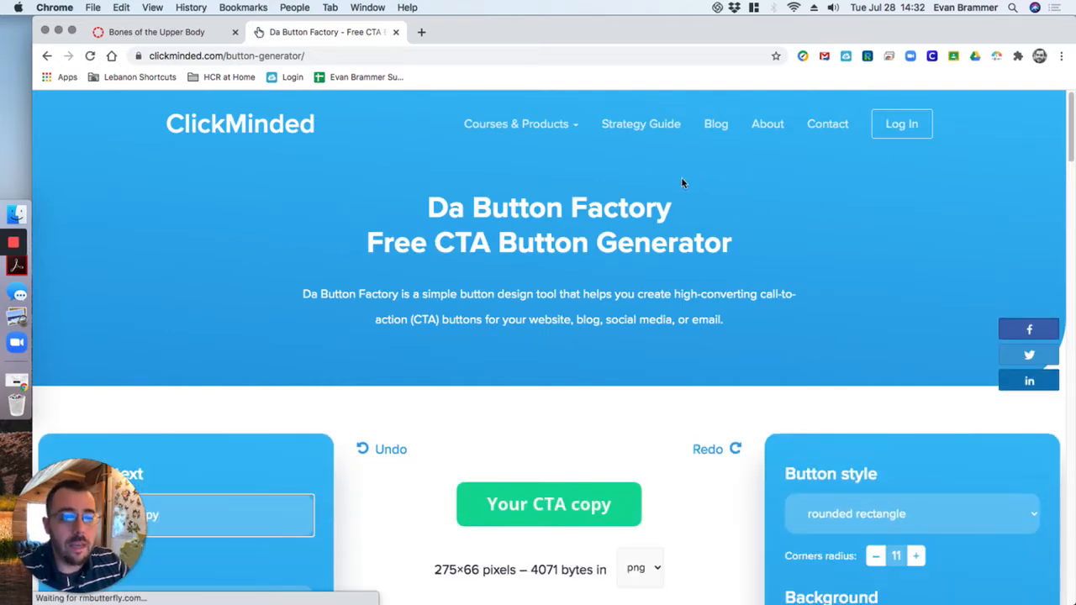
# Replace the default button text with "Go to Reading"
pyautogui.scroll(-1, 584, 277)
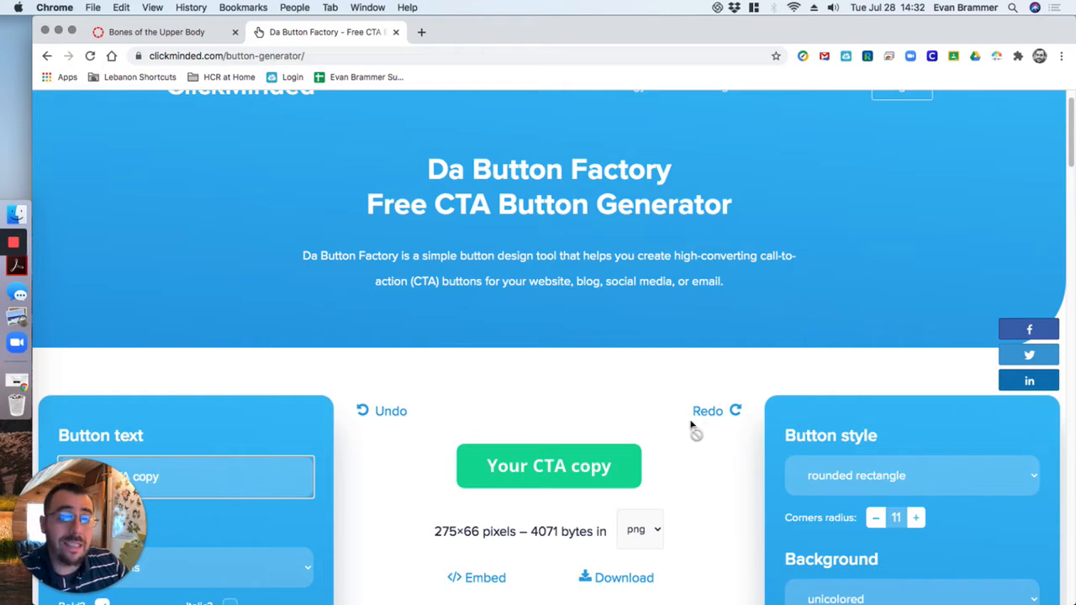
pyautogui.scroll(-1, 691, 430)
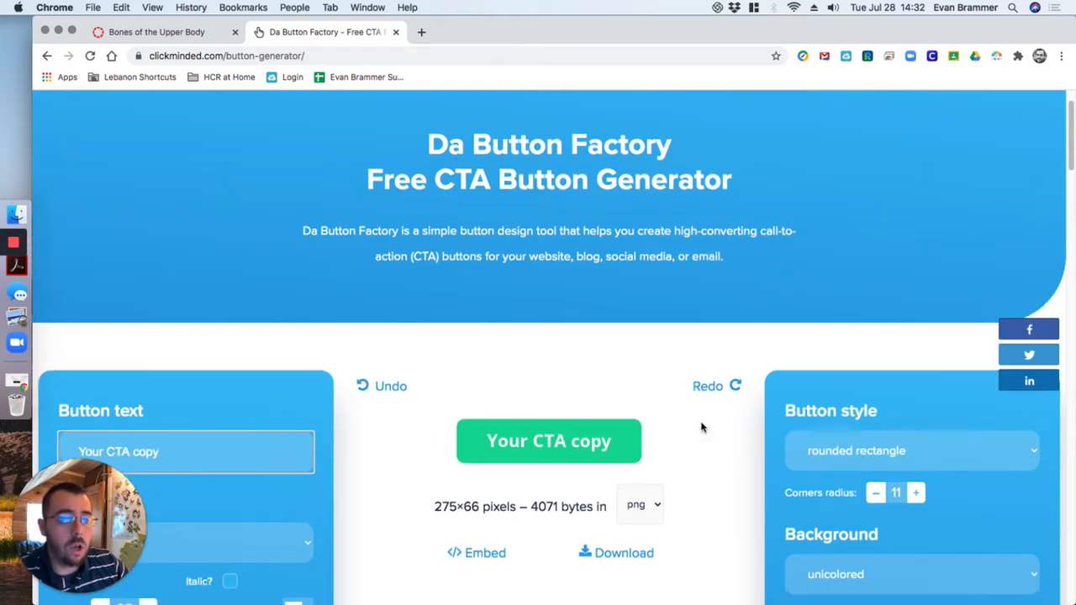
pyautogui.scroll(-1, 689, 449)
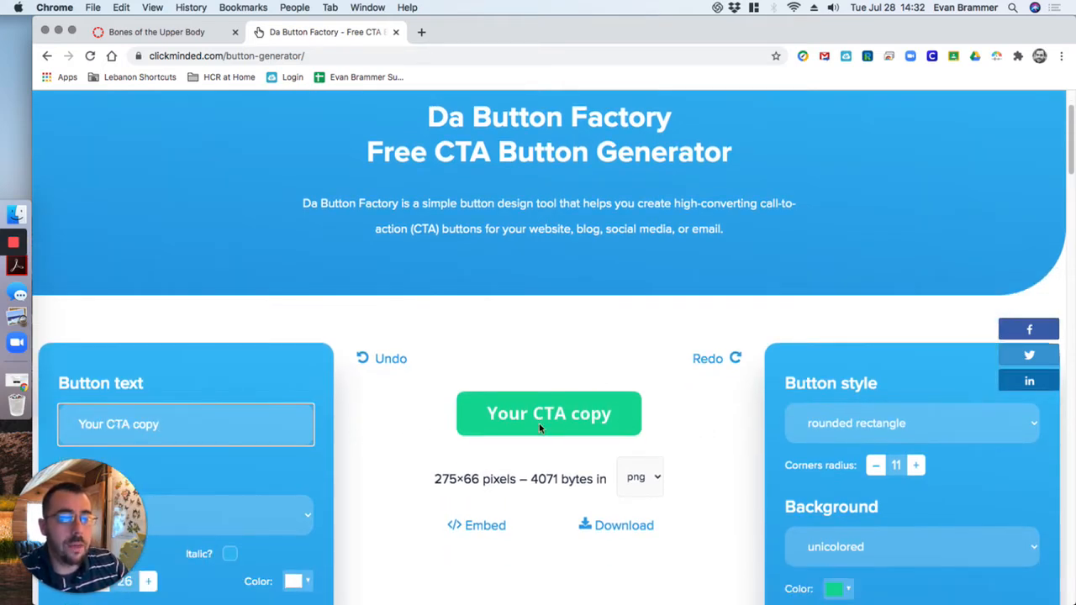
pyautogui.scroll(-1, 589, 339)
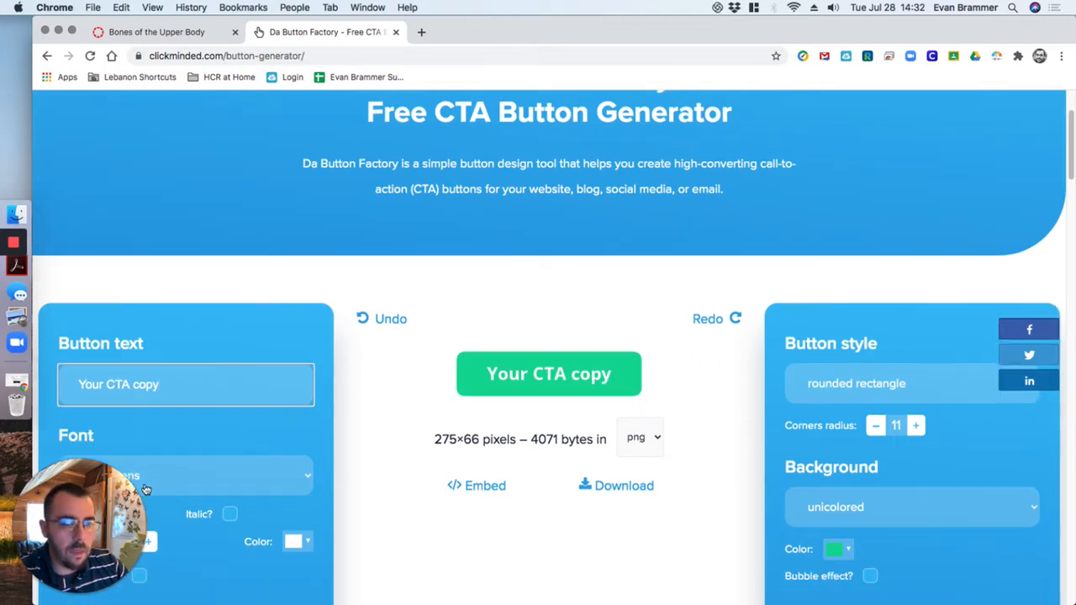
pyautogui.scroll(-5, 841, 344)
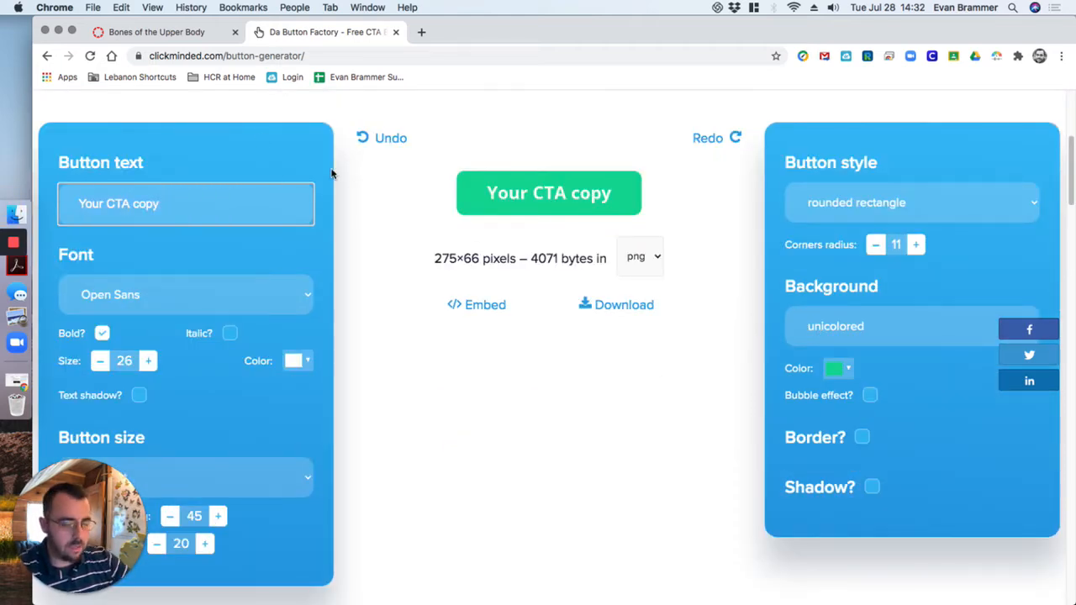
pyautogui.write('Go to Reading')
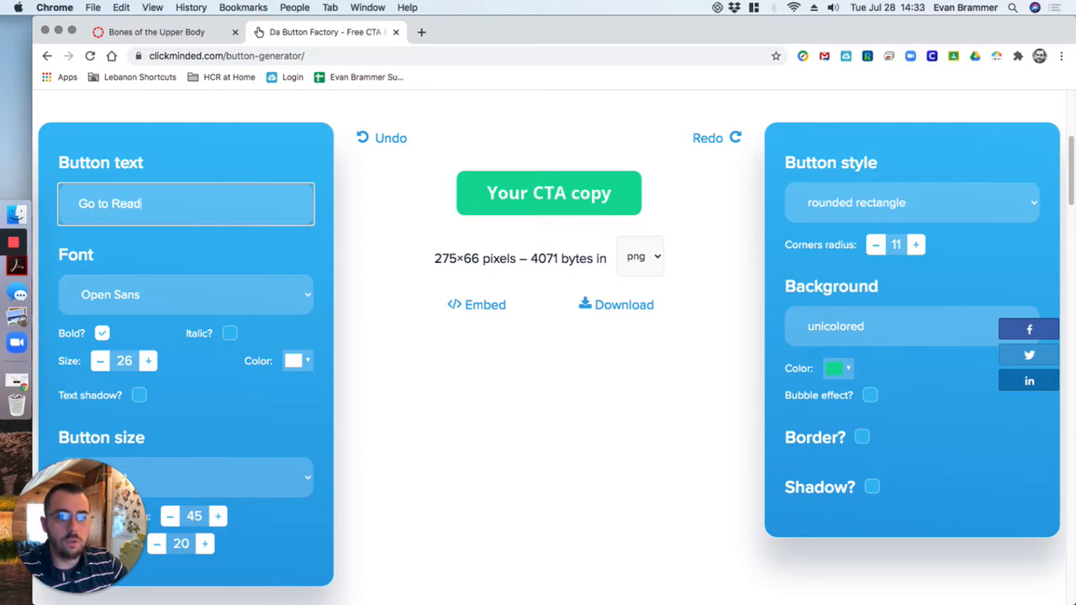
pyautogui.click(391, 202)
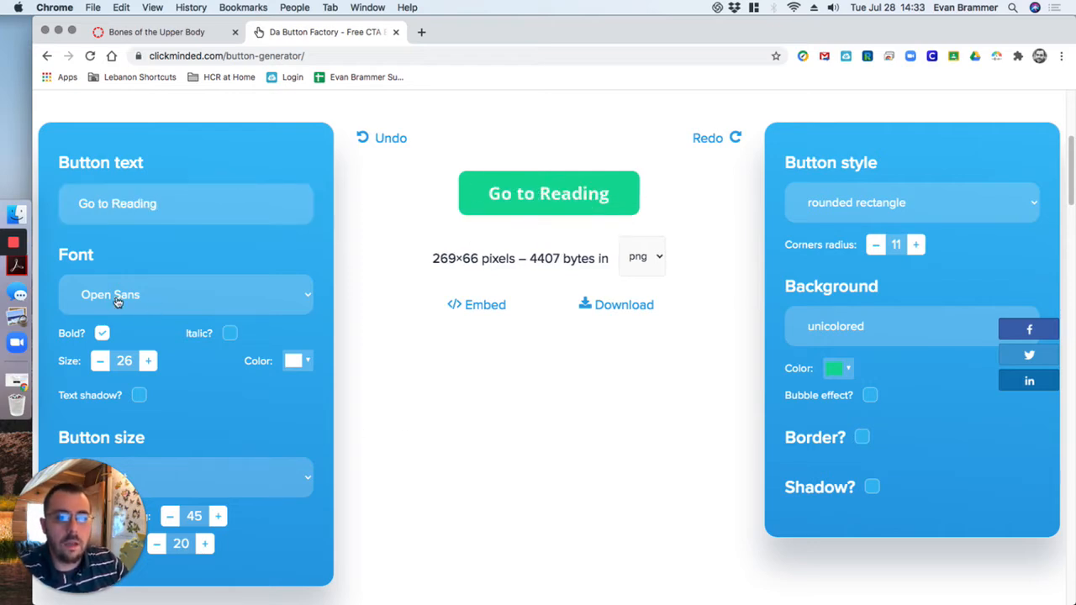
# Keep Open Sans as the button font and reduce the text size to 18
pyautogui.click(202, 294)
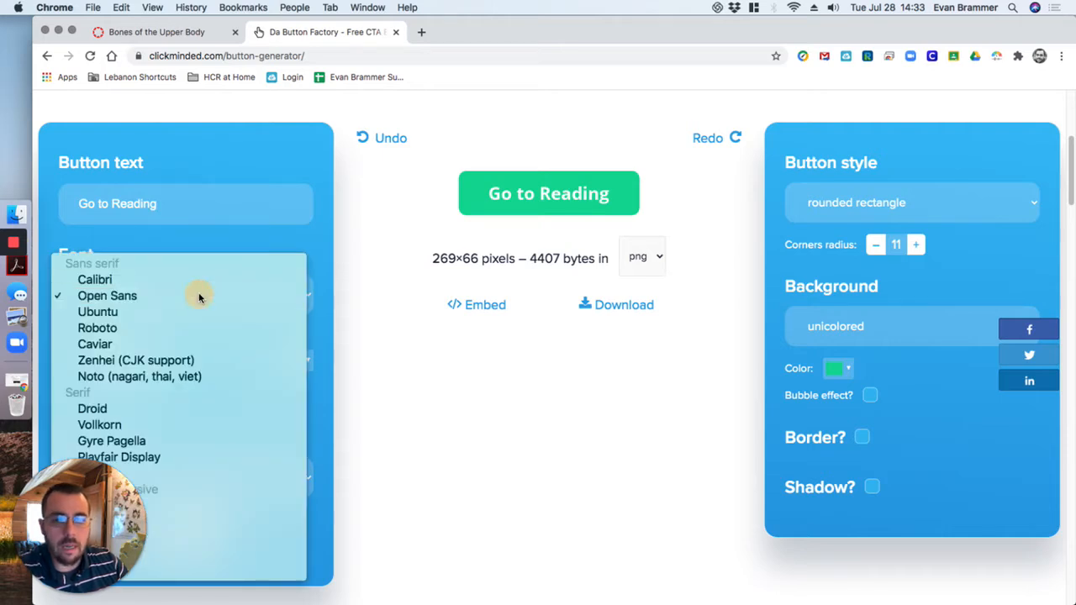
pyautogui.click(197, 295)
pyautogui.click(363, 261)
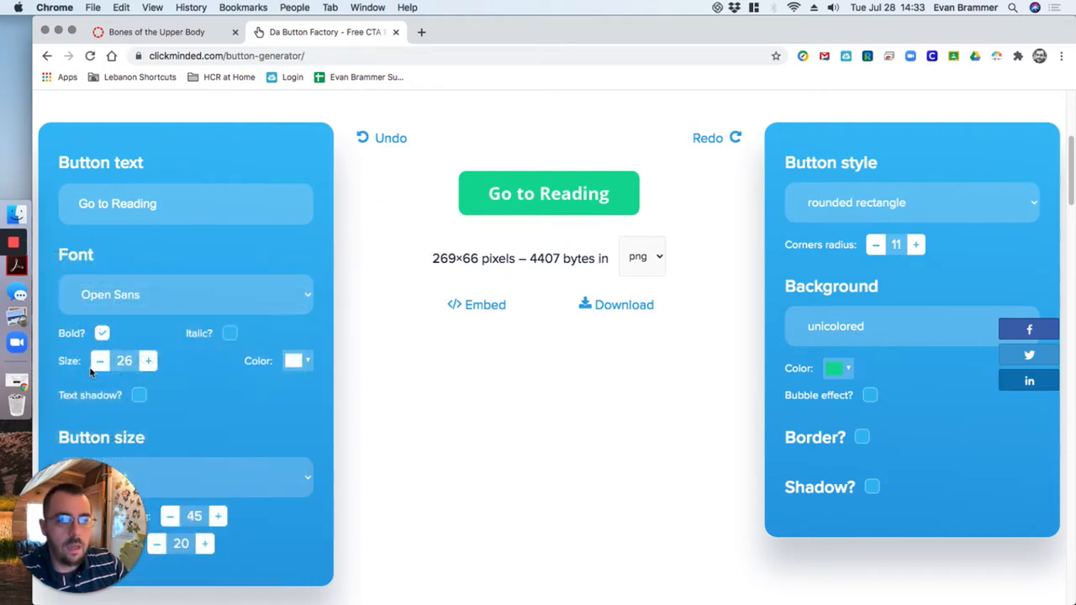
pyautogui.scroll(-1, 471, 212)
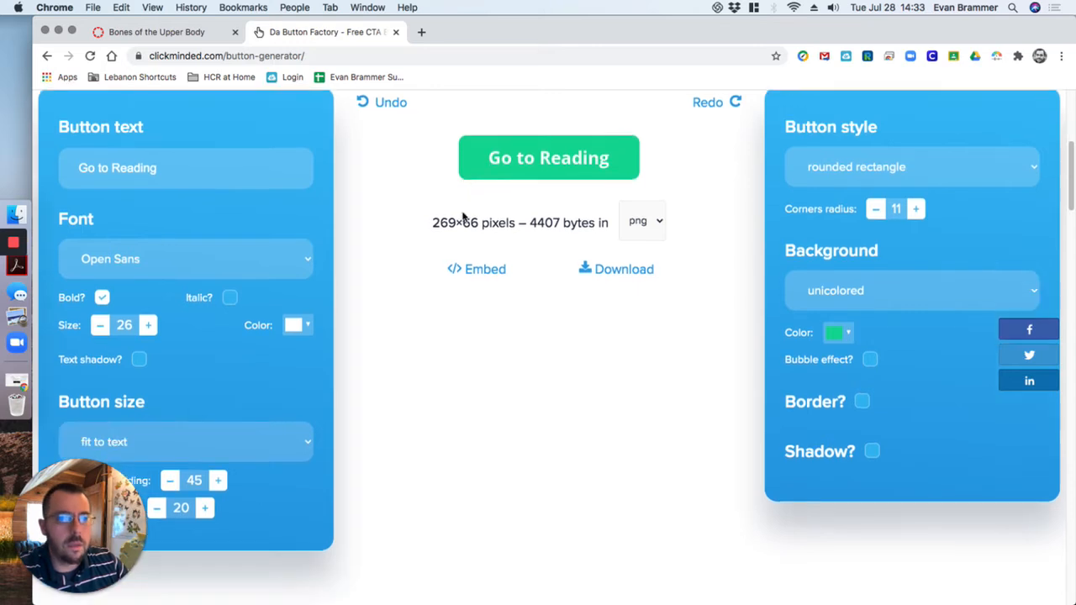
pyautogui.click(98, 331)
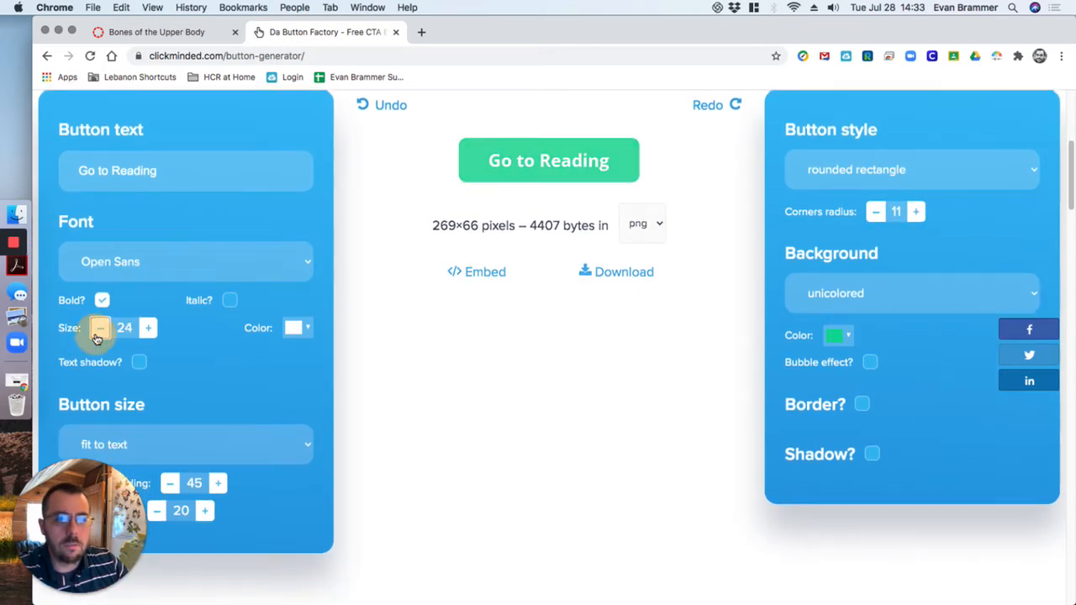
pyautogui.click(98, 332)
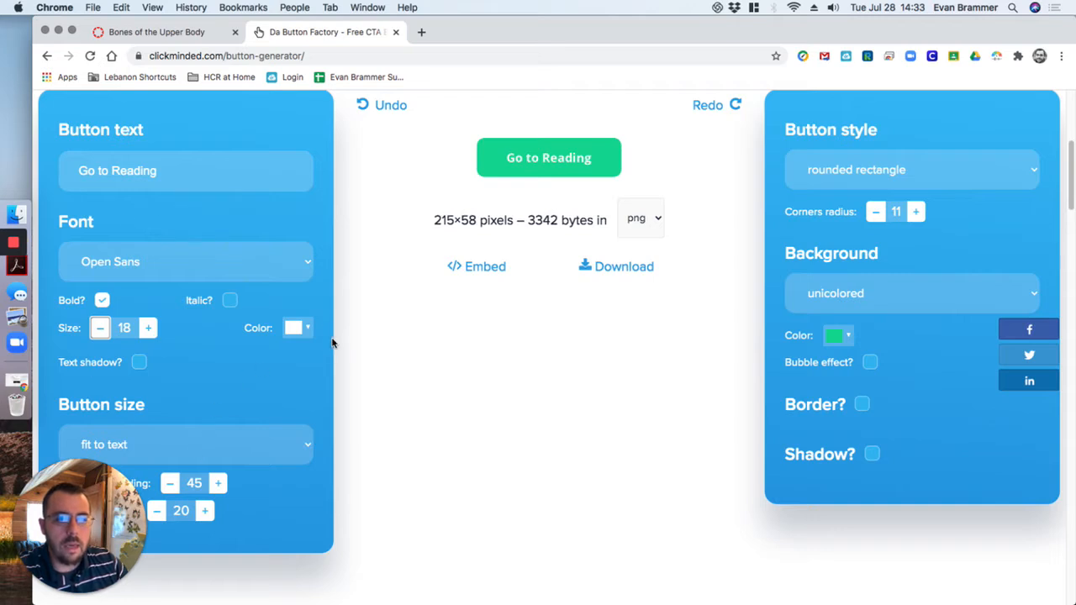
# Switch the button size mode to fixed and set its height to 40 pixels
pyautogui.scroll(-1, 328, 337)
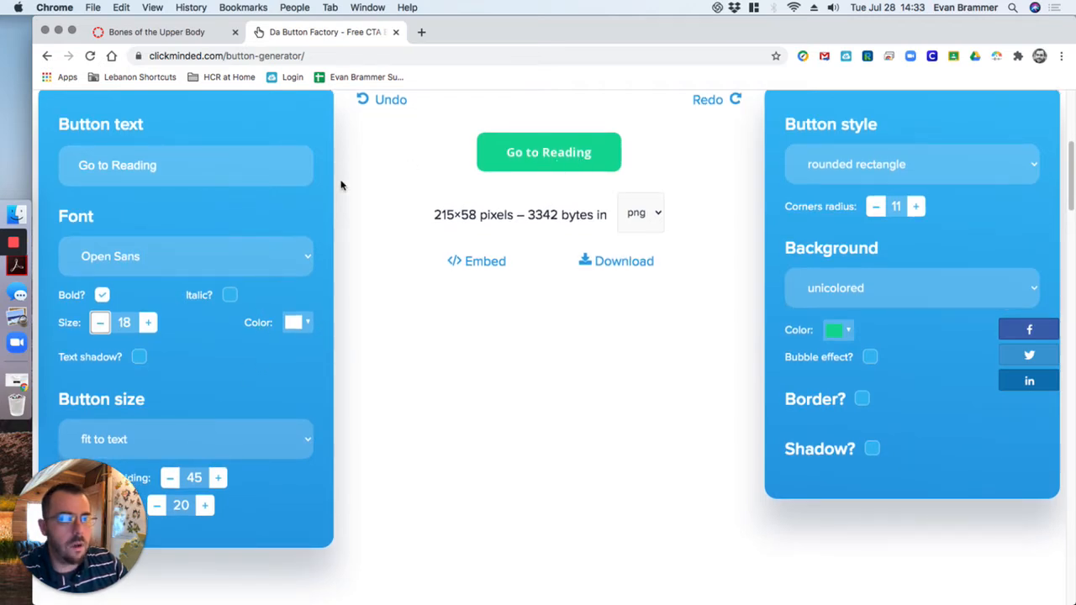
pyautogui.scroll(-2, 296, 339)
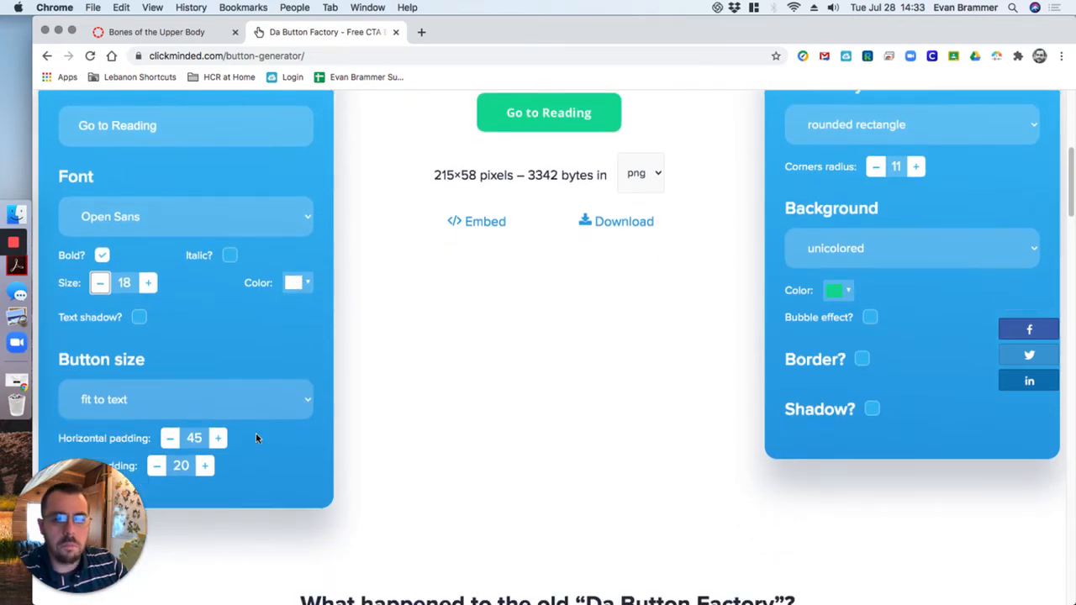
pyautogui.click(294, 403)
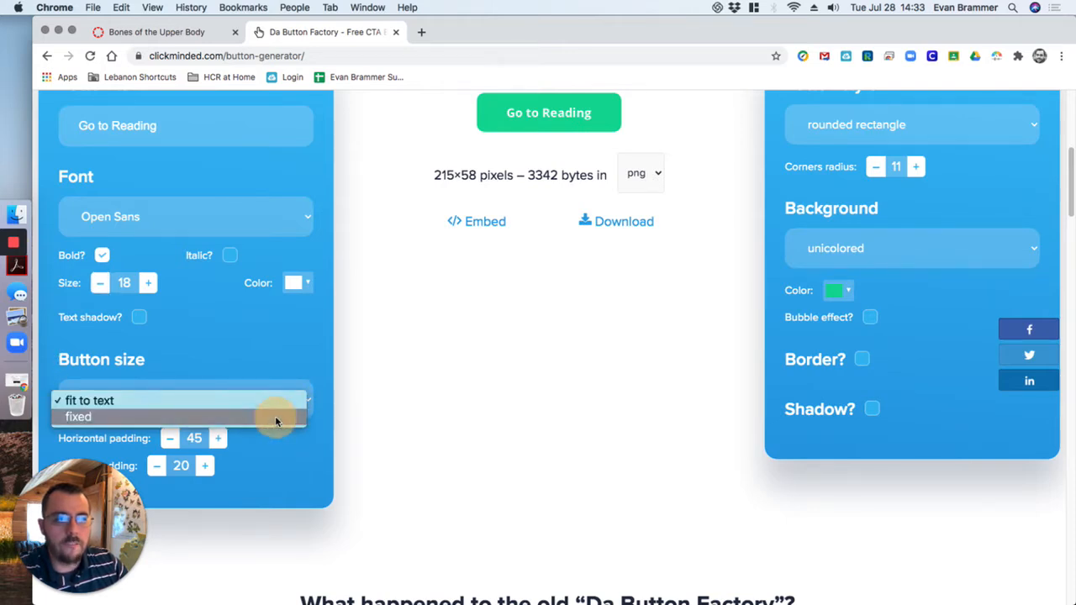
pyautogui.click(275, 416)
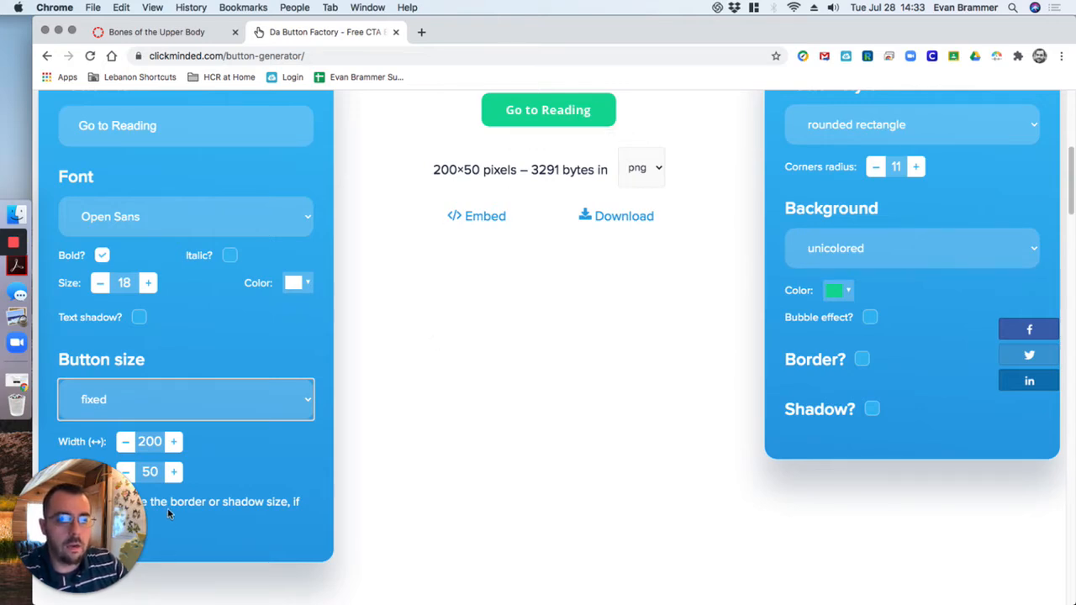
pyautogui.scroll(-1, 265, 382)
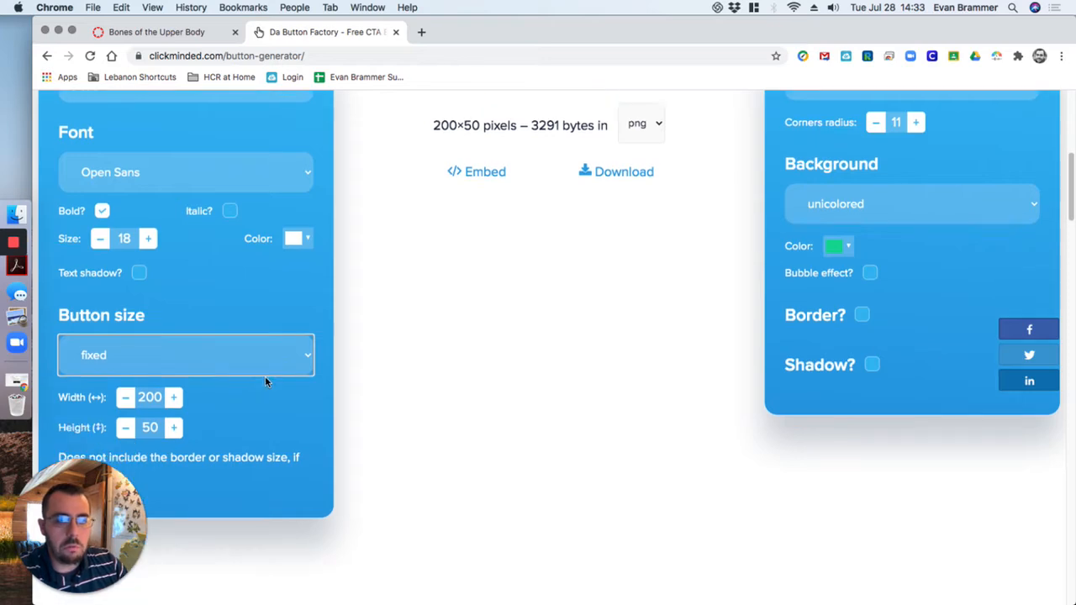
pyautogui.click(150, 427)
pyautogui.write('40')
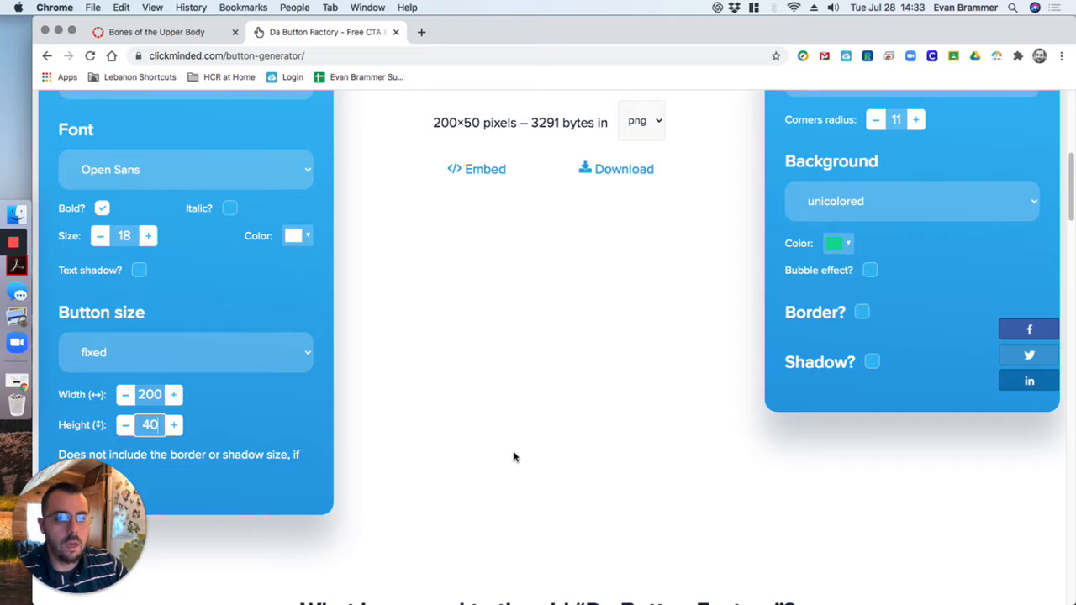
pyautogui.scroll(1, 512, 454)
pyautogui.click(523, 384)
# Increase the button's font size to 20
pyautogui.scroll(2, 520, 380)
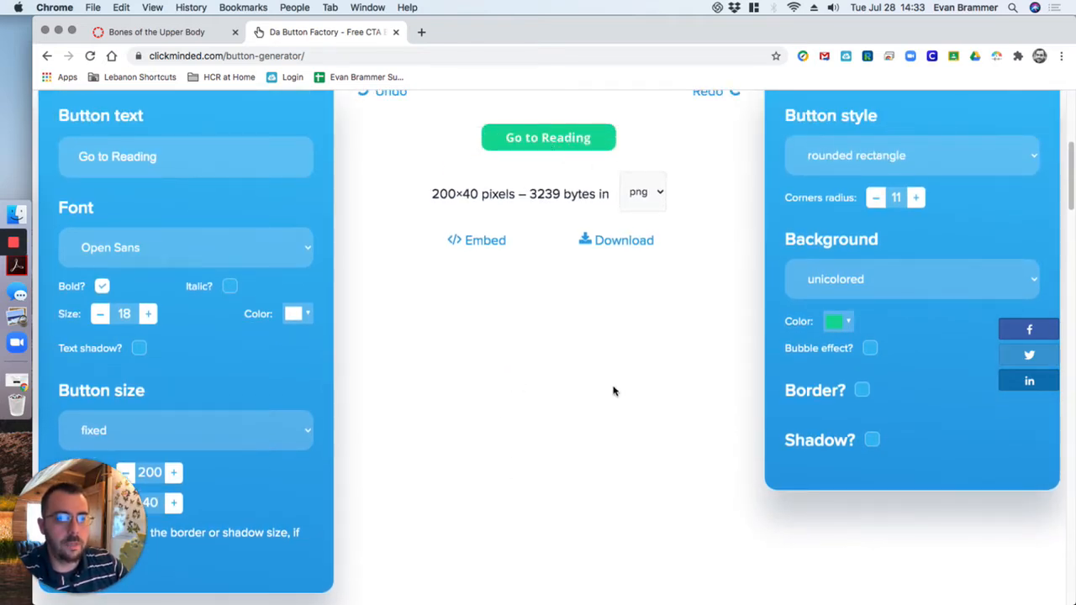
pyautogui.click(148, 314)
pyautogui.click(148, 314)
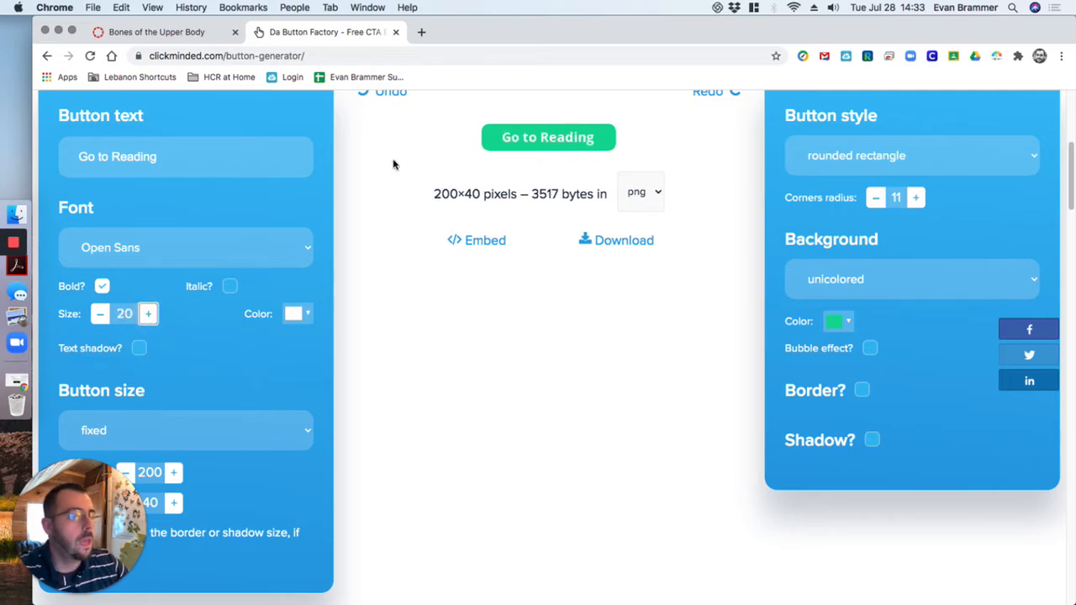
# Try the fully curved sides button style and return to the rounded rectangle
pyautogui.scroll(1, 591, 187)
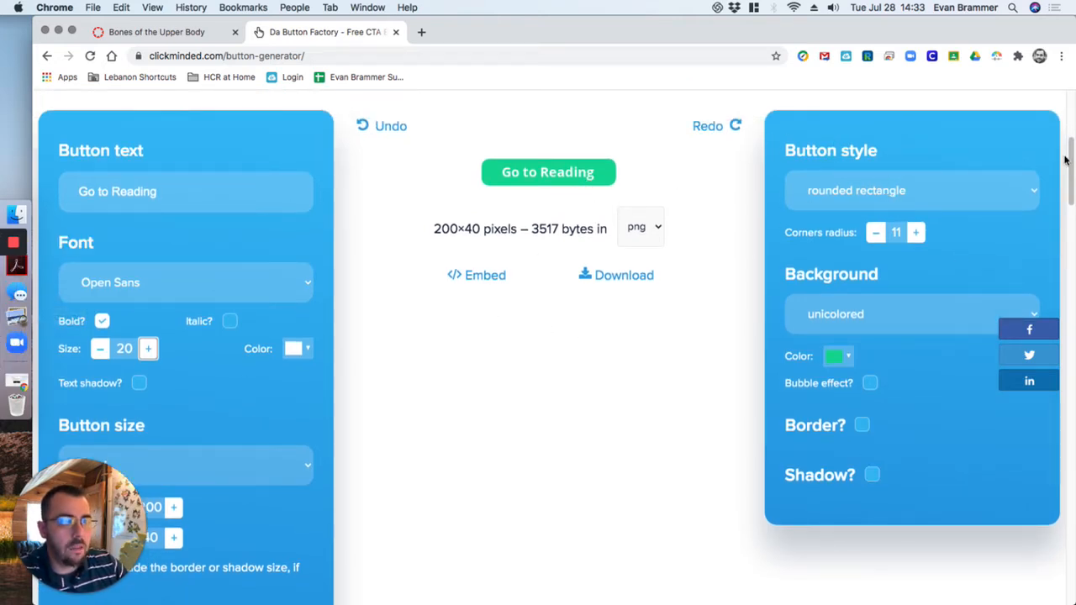
pyautogui.click(1031, 200)
pyautogui.click(836, 195)
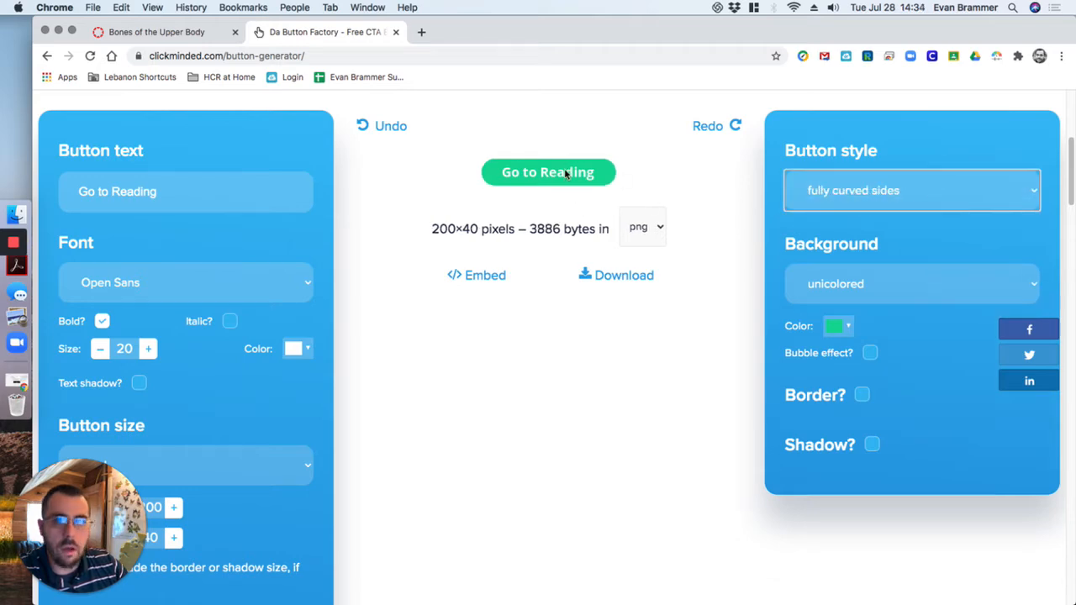
pyautogui.click(924, 197)
pyautogui.click(911, 179)
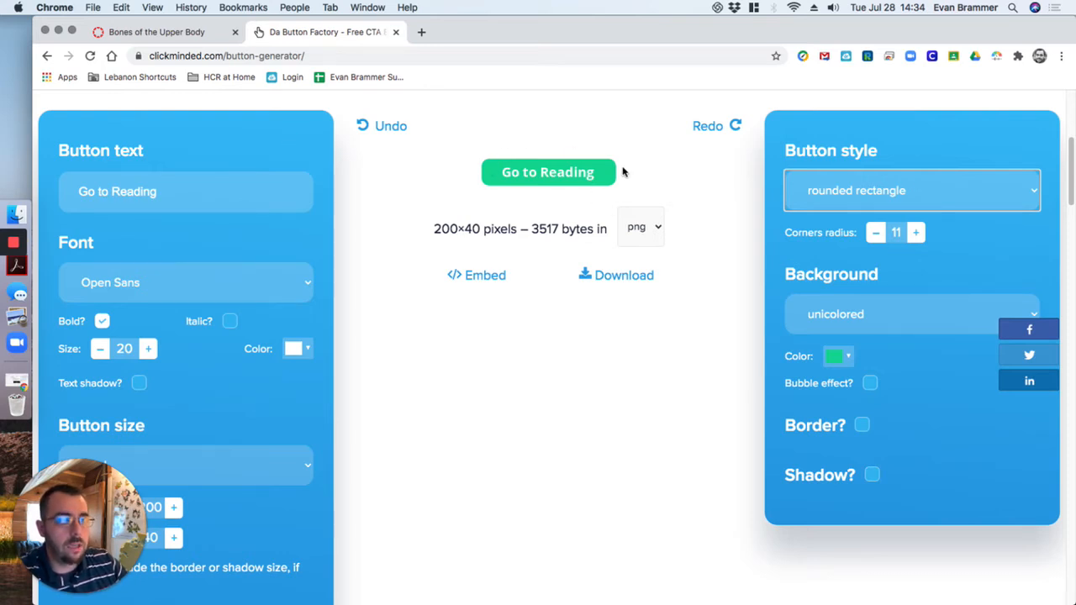
# Reduce the corners radius of the rounded rectangle button to 4
pyautogui.click(875, 235)
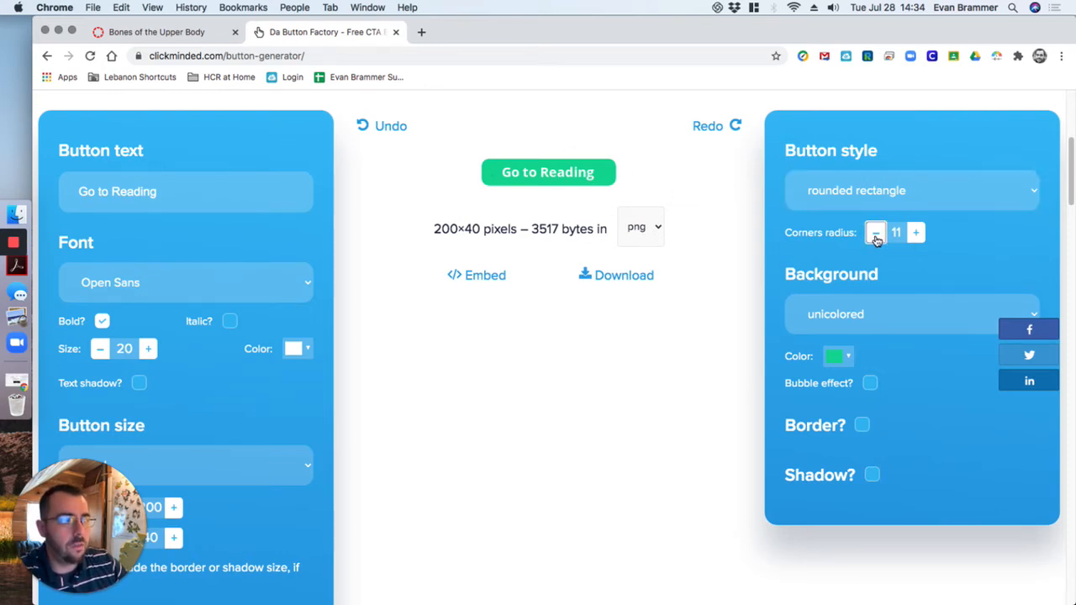
pyautogui.click(875, 236)
pyautogui.click(875, 236)
pyautogui.click(876, 236)
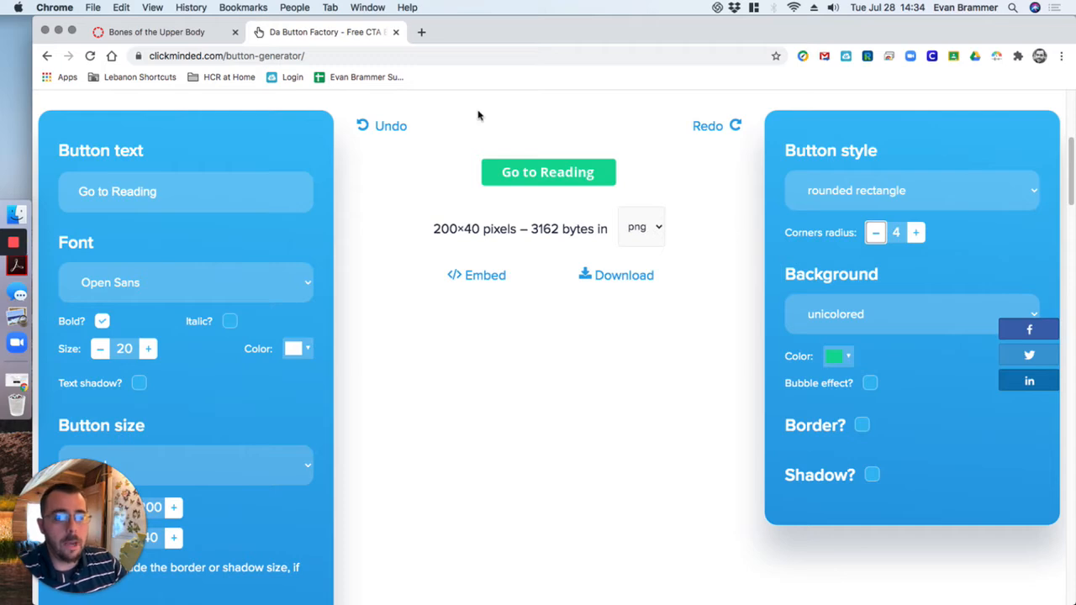
# Search the web for "bootstrap colors hex" in a new tab and open the Bootstrap 4 colors palette on ColorsWall
pyautogui.click(422, 32)
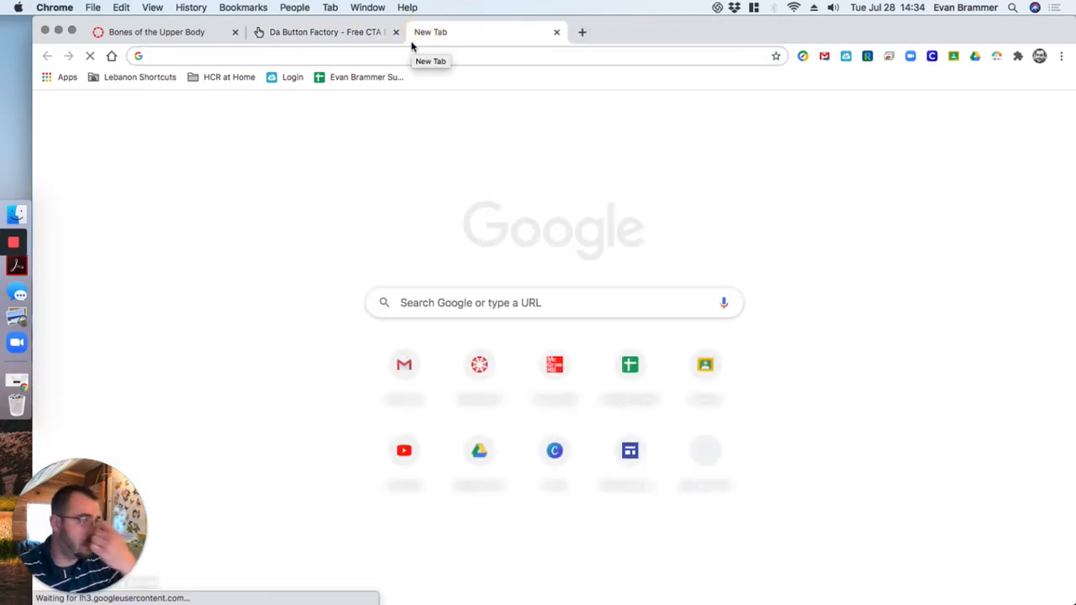
pyautogui.write('boot')
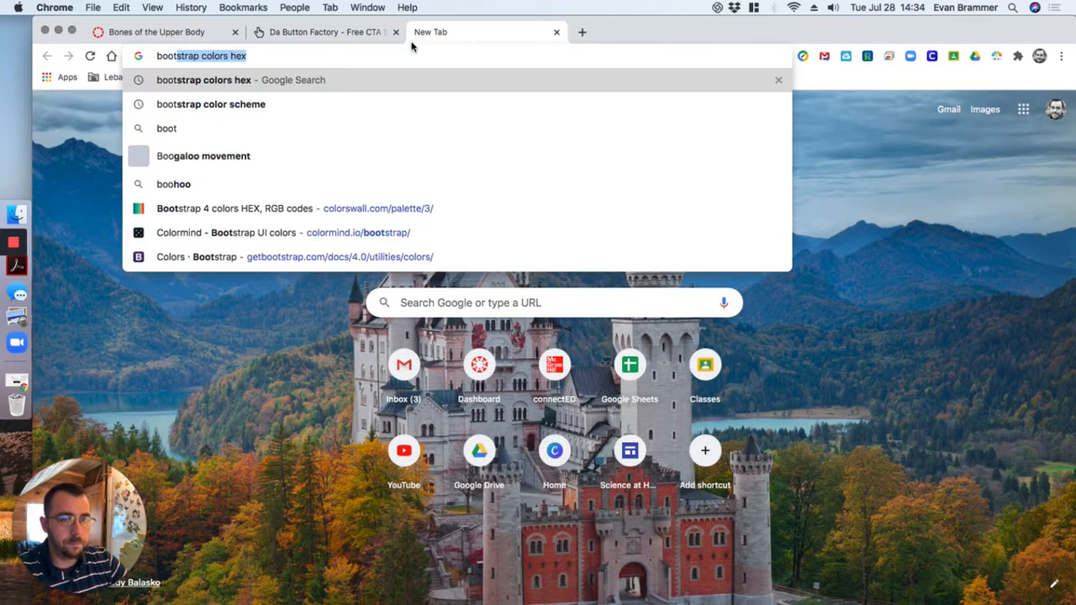
pyautogui.write('strap')
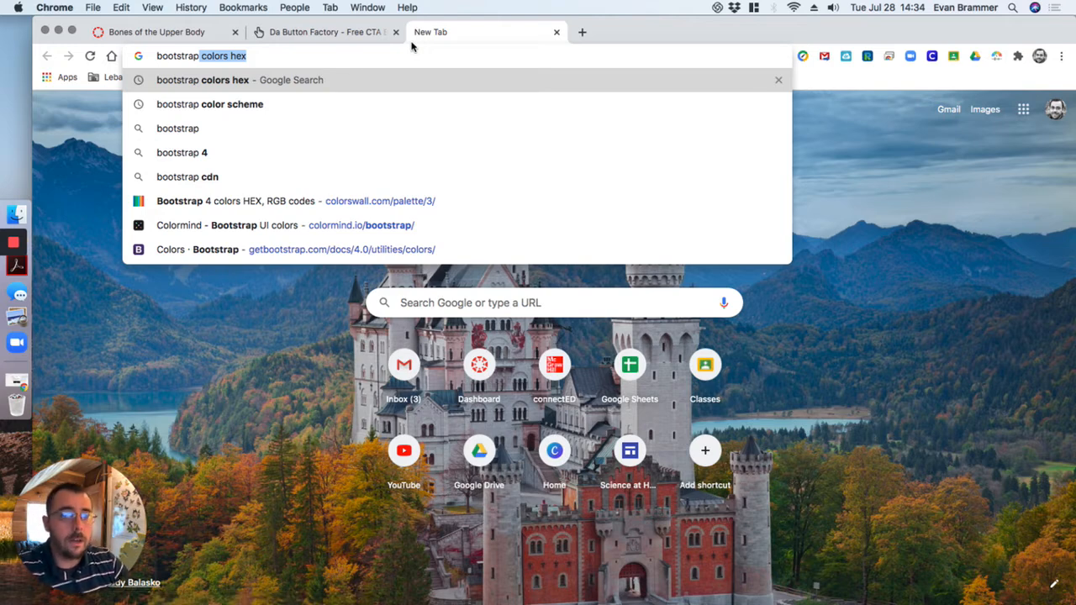
pyautogui.write(' color')
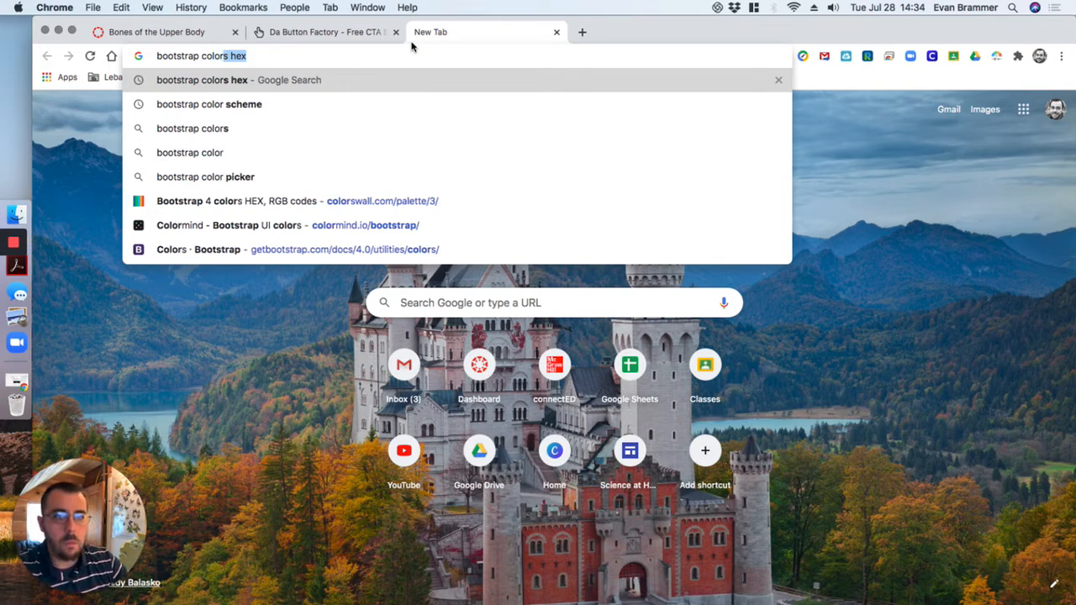
pyautogui.write('s hex')
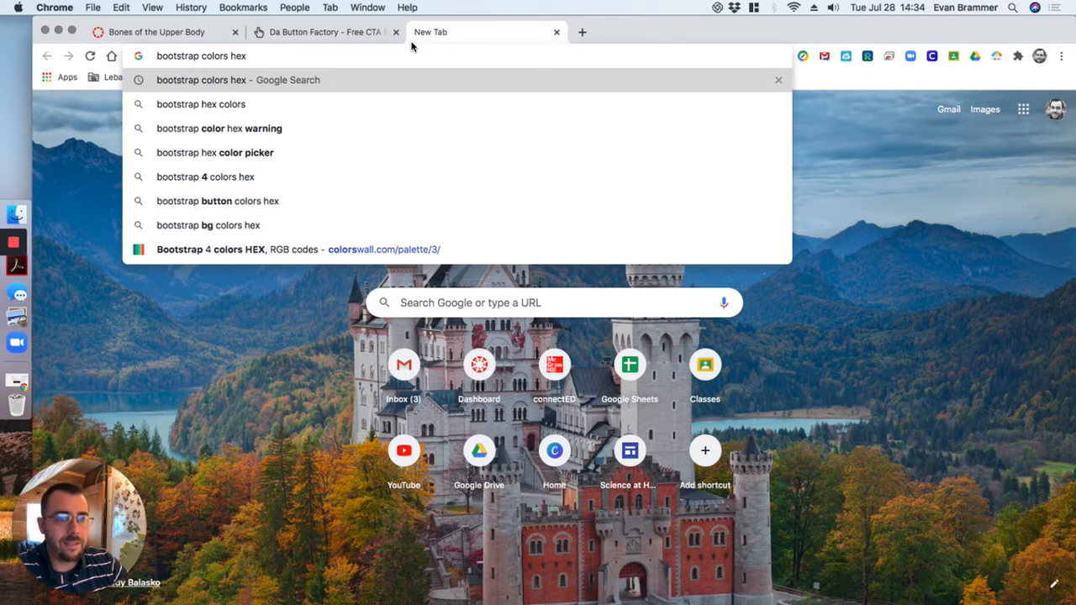
pyautogui.press('Return')
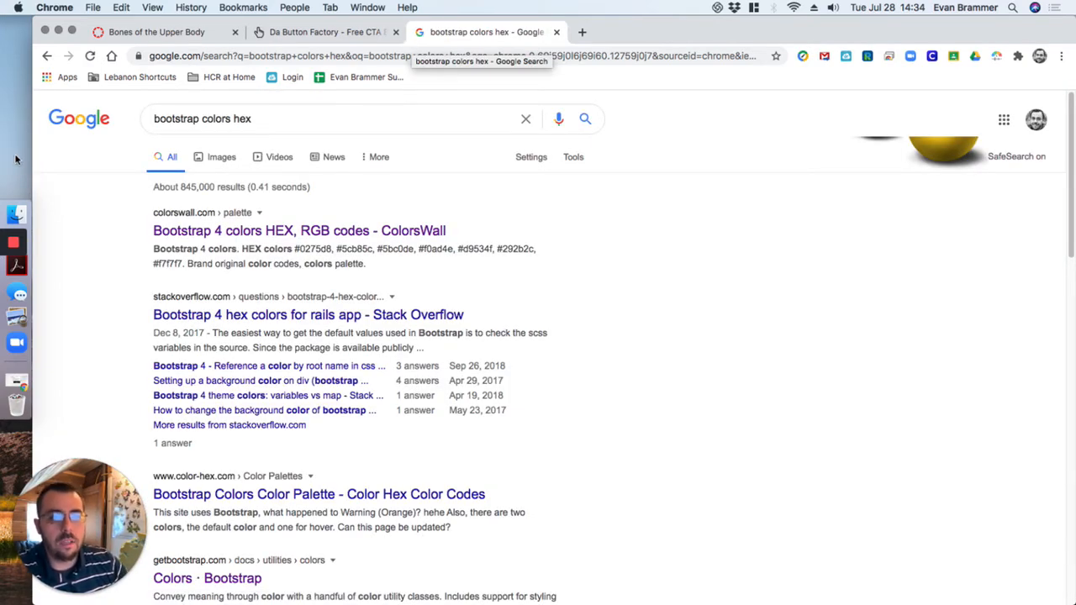
pyautogui.click(229, 231)
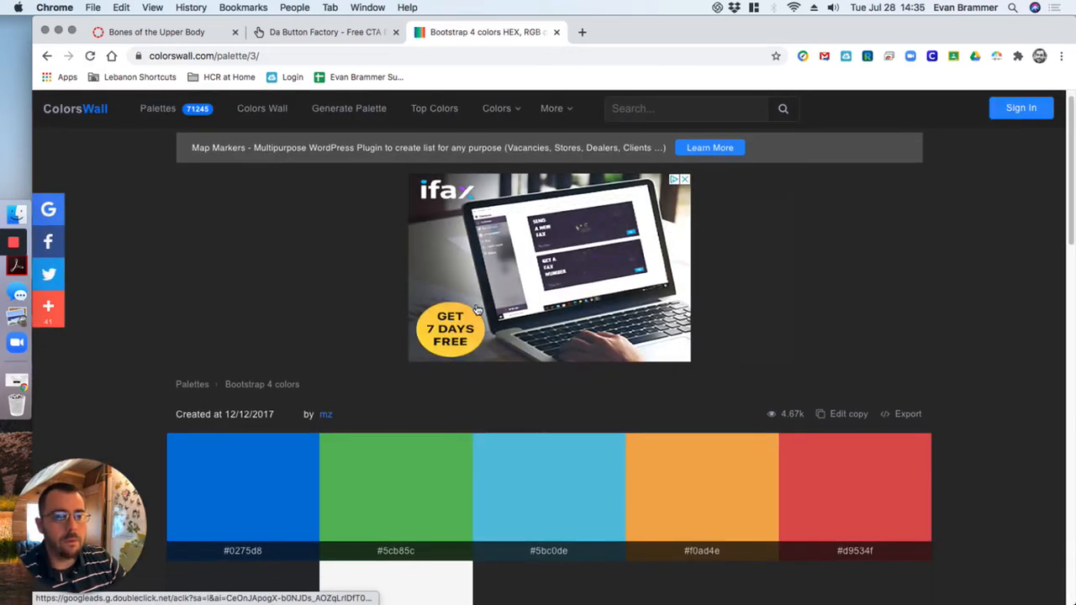
# Copy the hex code #0275d8 of the blue swatch in the Bootstrap 4 palette
pyautogui.scroll(-5, 476, 309)
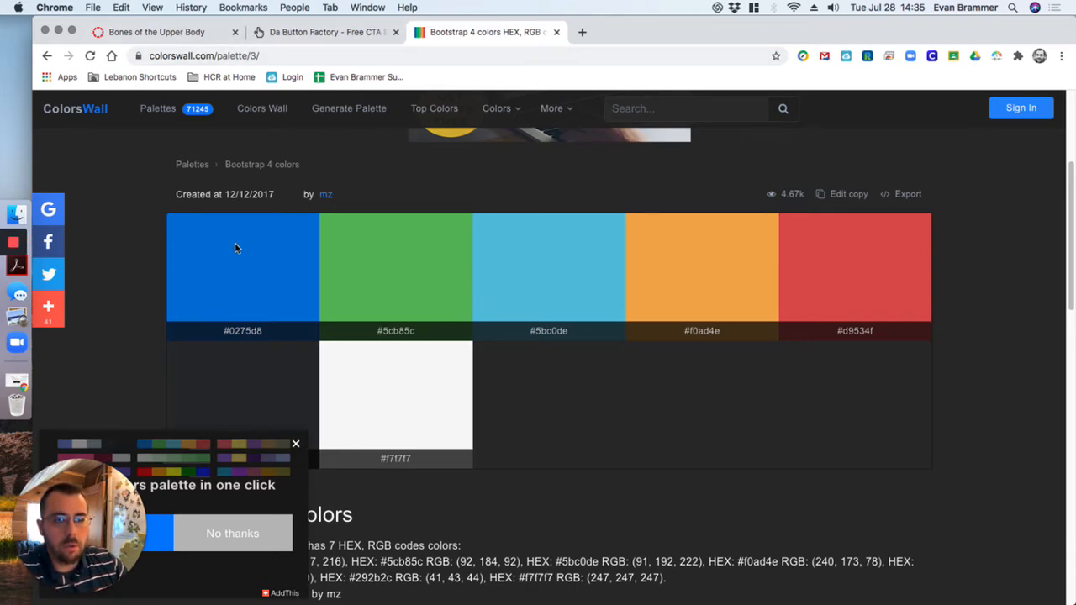
pyautogui.moveTo(218, 334); pyautogui.dragTo(268, 335)
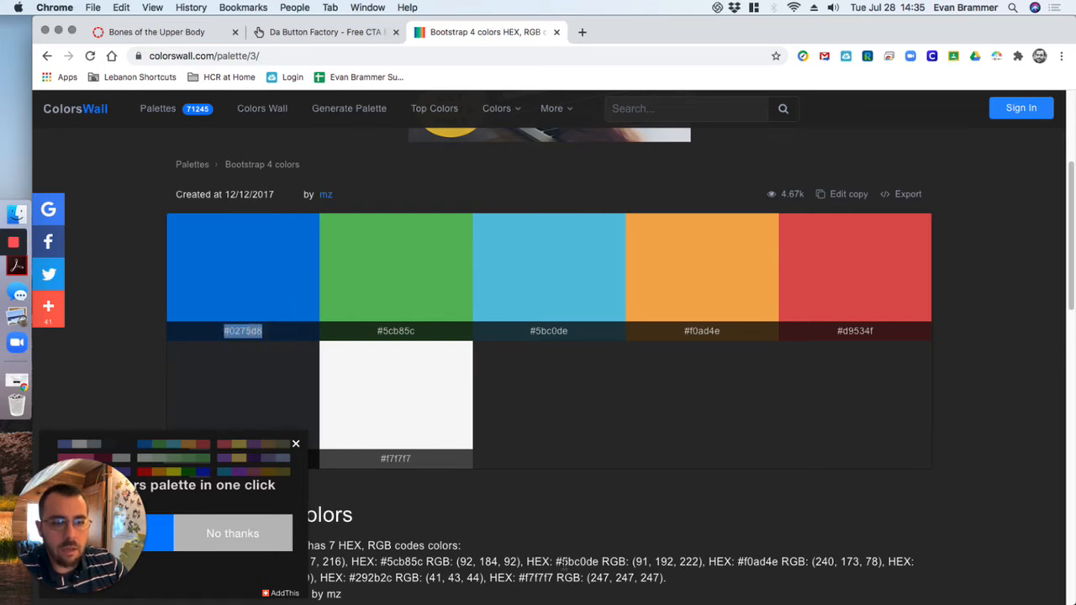
pyautogui.press('super+c')
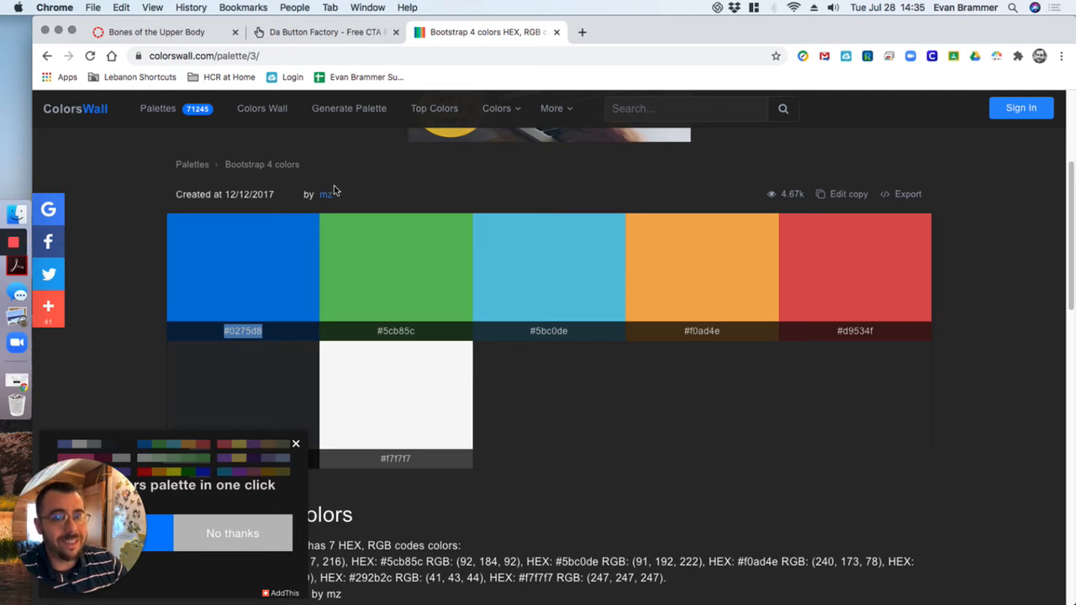
# Return to the button generator and pick the blue #2884d6 by eye as the button's background color
pyautogui.click(340, 33)
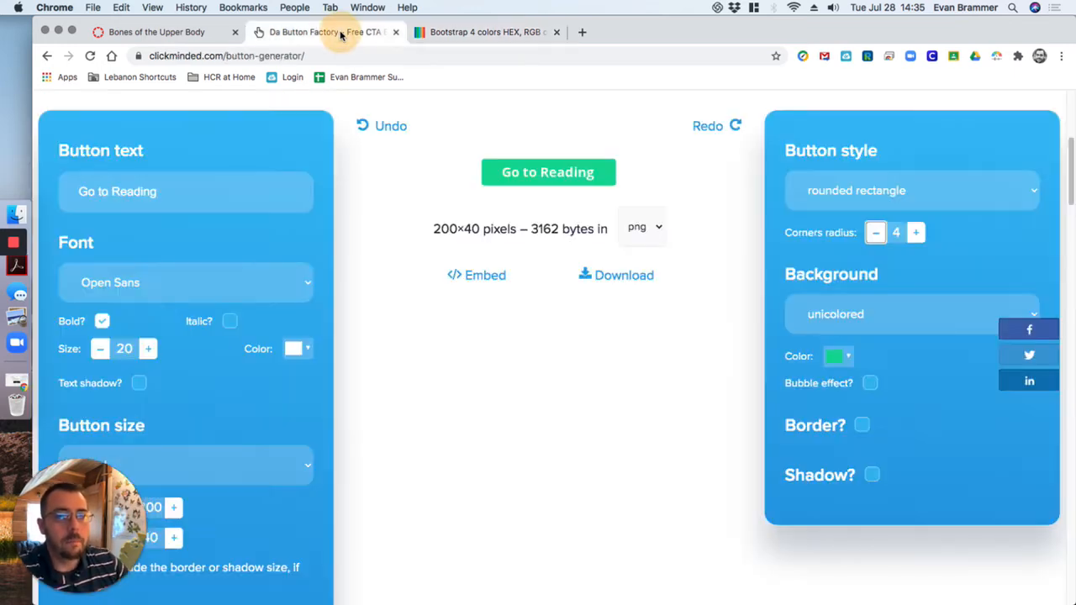
pyautogui.click(841, 362)
pyautogui.scroll(-2, 733, 238)
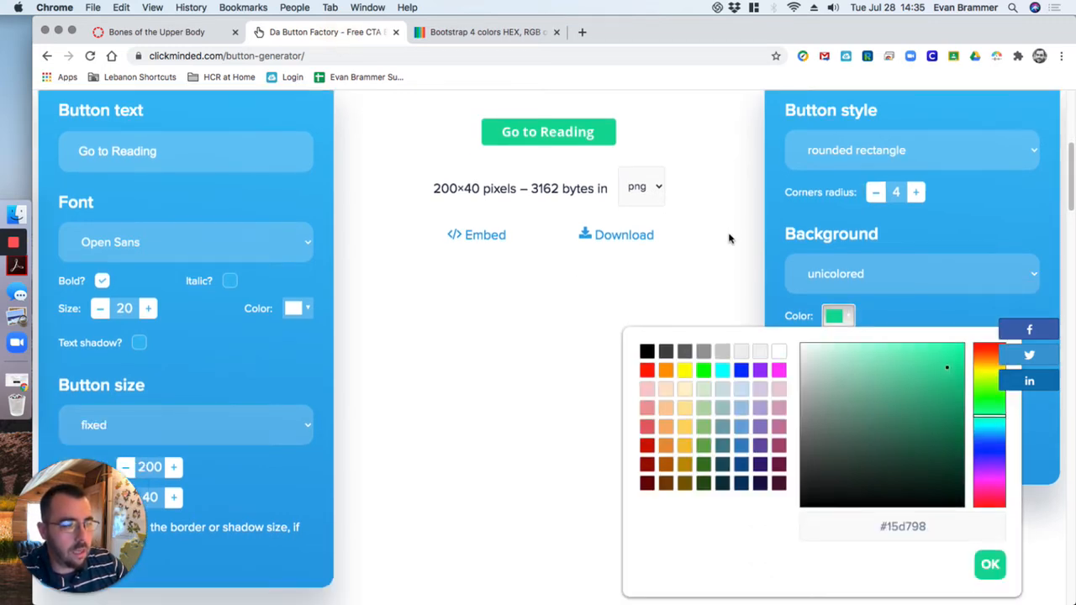
pyautogui.click(903, 362)
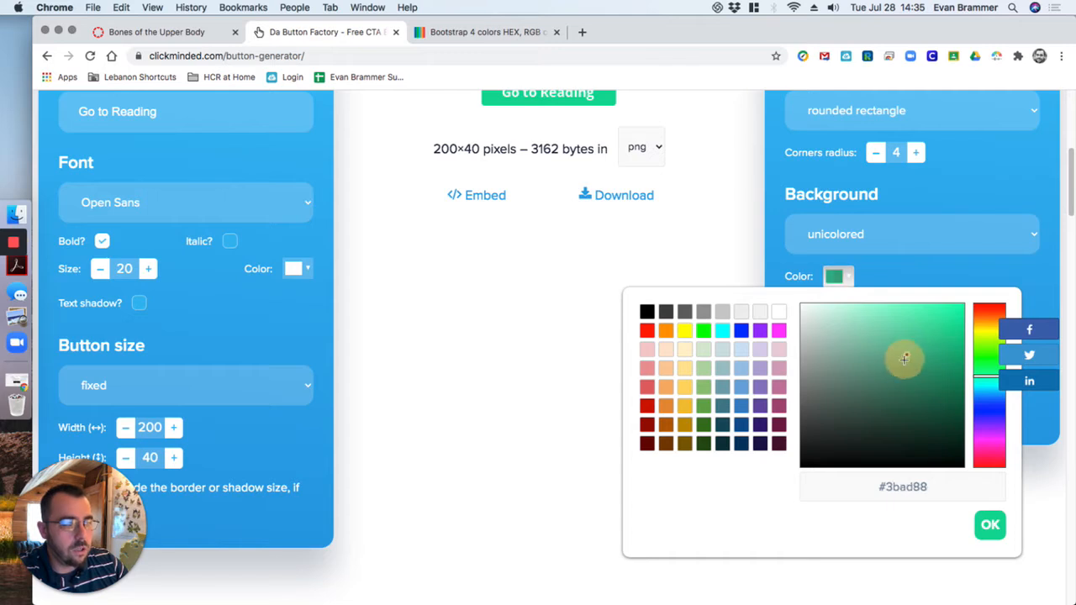
pyautogui.click(741, 407)
pyautogui.moveTo(928, 344); pyautogui.dragTo(932, 329)
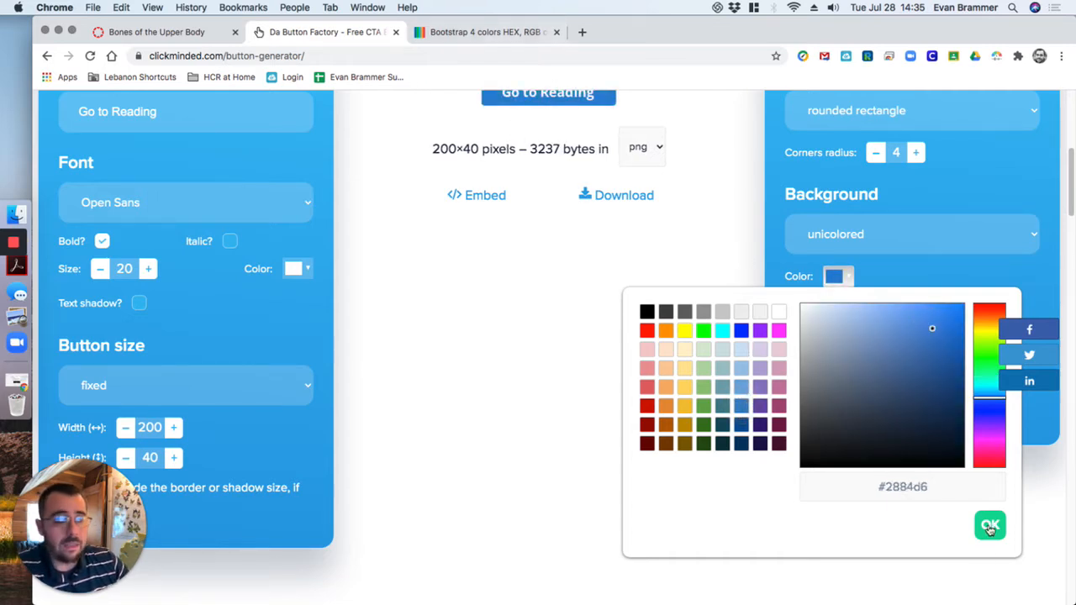
# Replace the background color's hex code with the copied #0275d8 and apply it to the button
pyautogui.moveTo(961, 491); pyautogui.dragTo(830, 489)
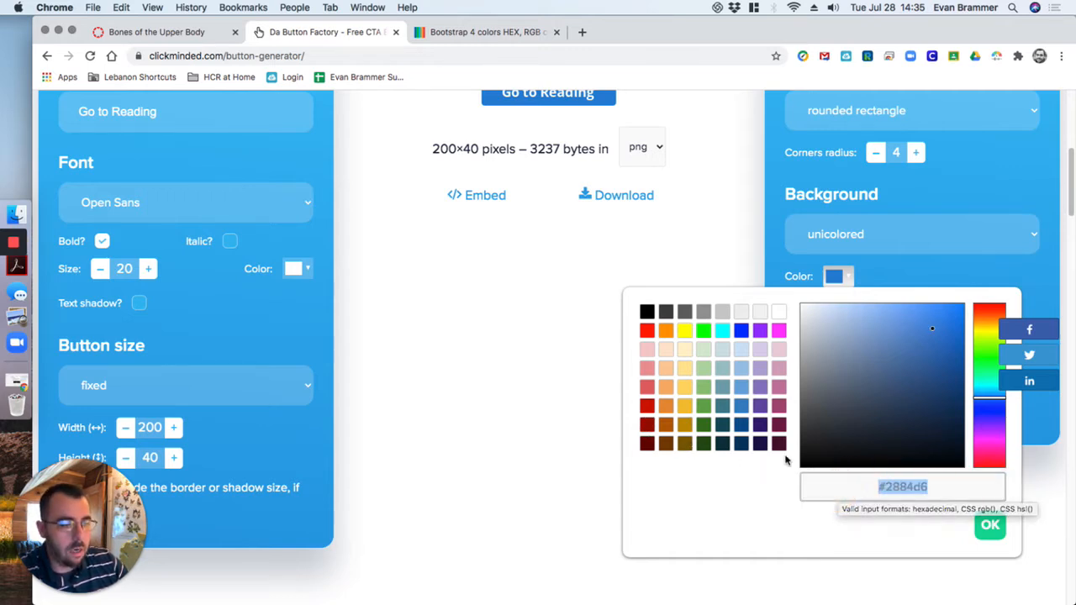
pyautogui.press('super+v')
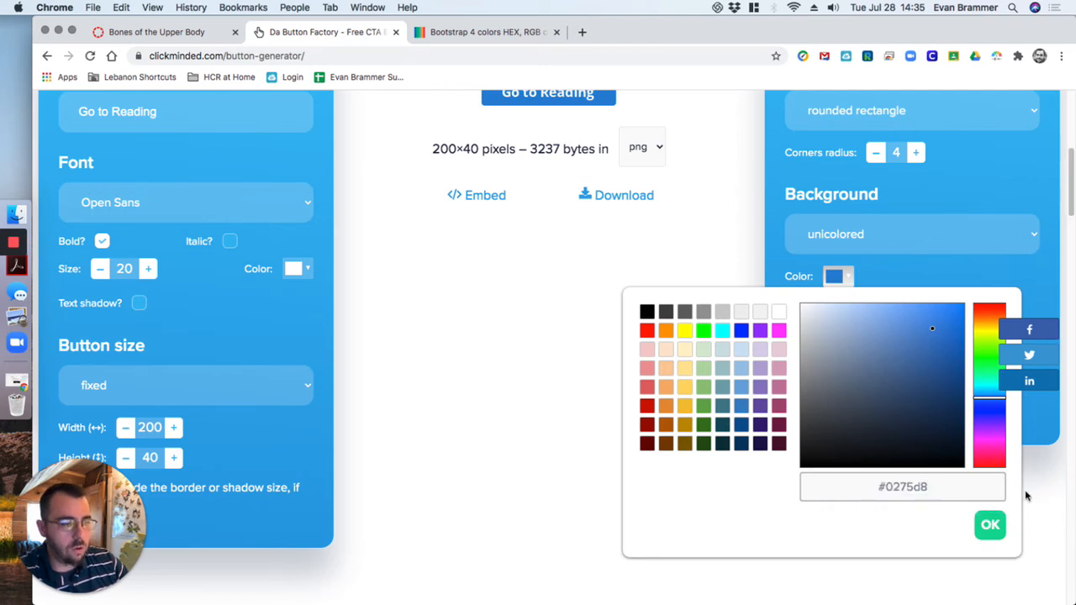
pyautogui.click(980, 526)
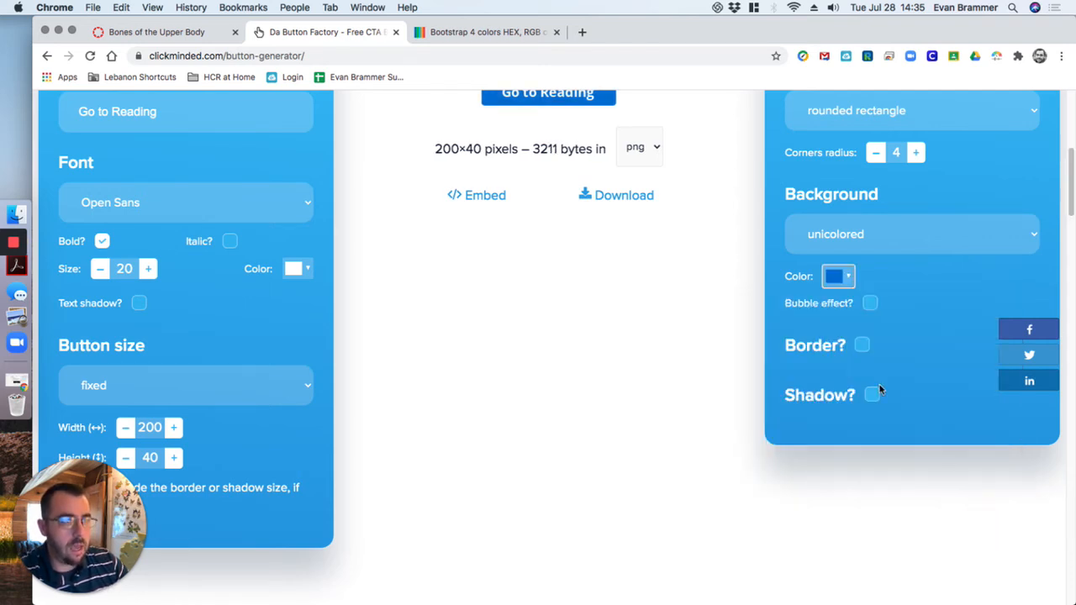
# Try the border, shadow and bubble effect options on the button and turn each one off again
pyautogui.scroll(2, 648, 392)
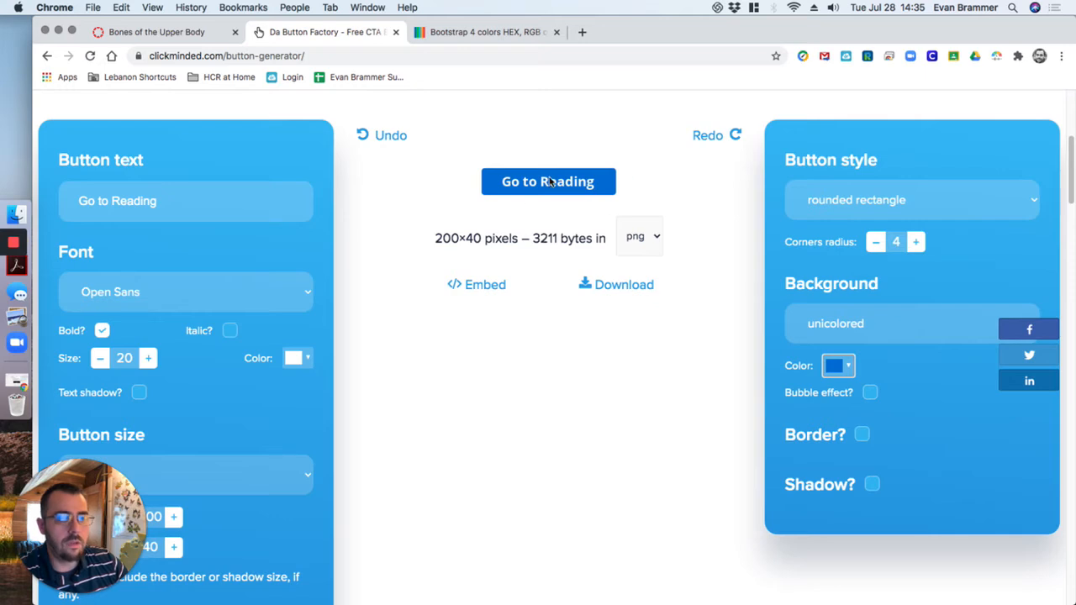
pyautogui.click(863, 435)
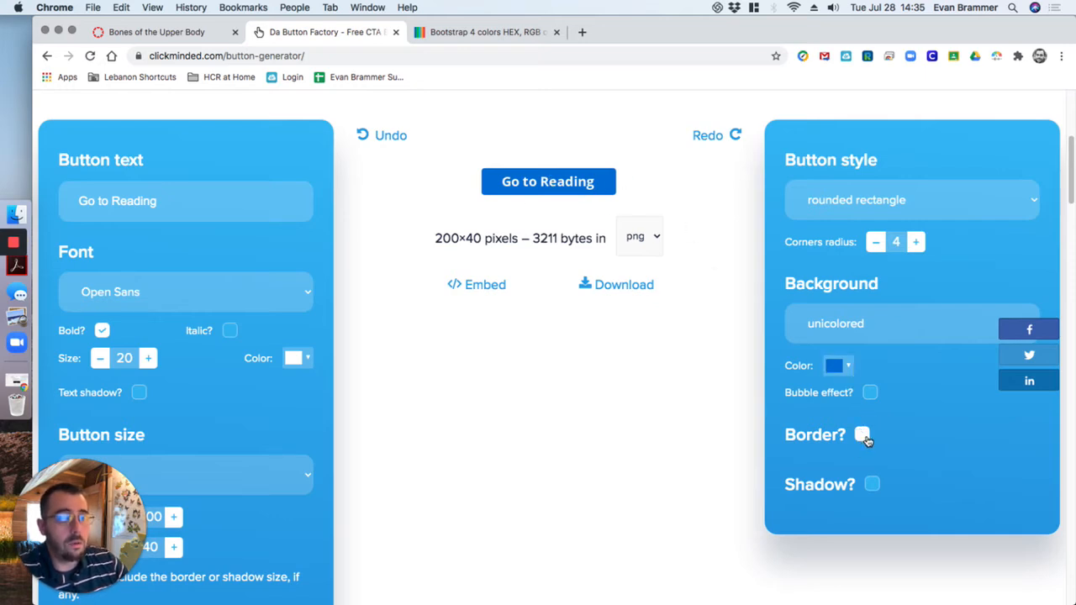
pyautogui.click(862, 435)
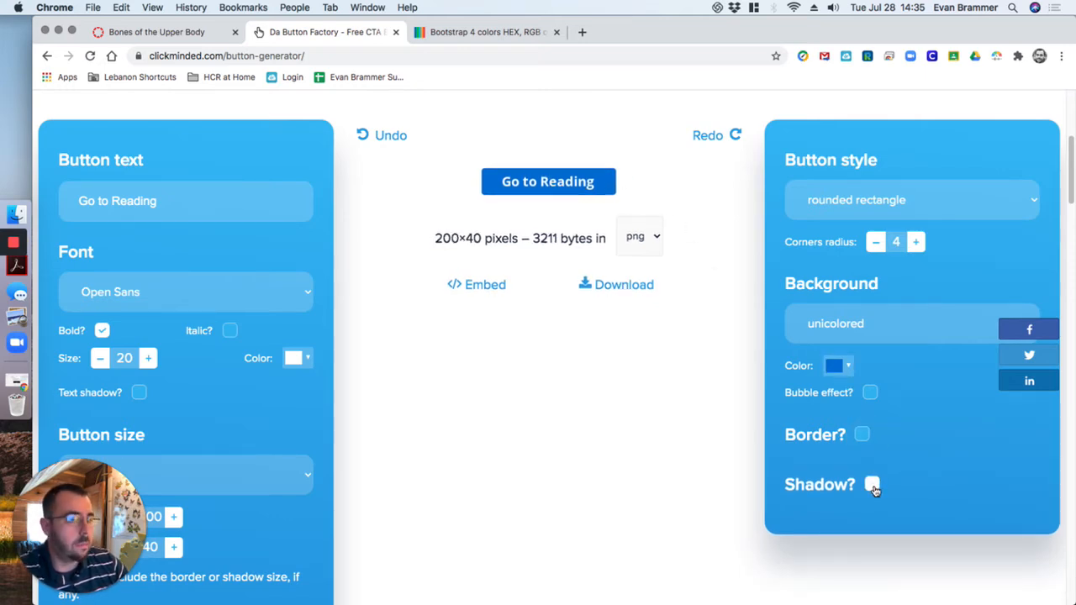
pyautogui.click(872, 485)
pyautogui.click(872, 486)
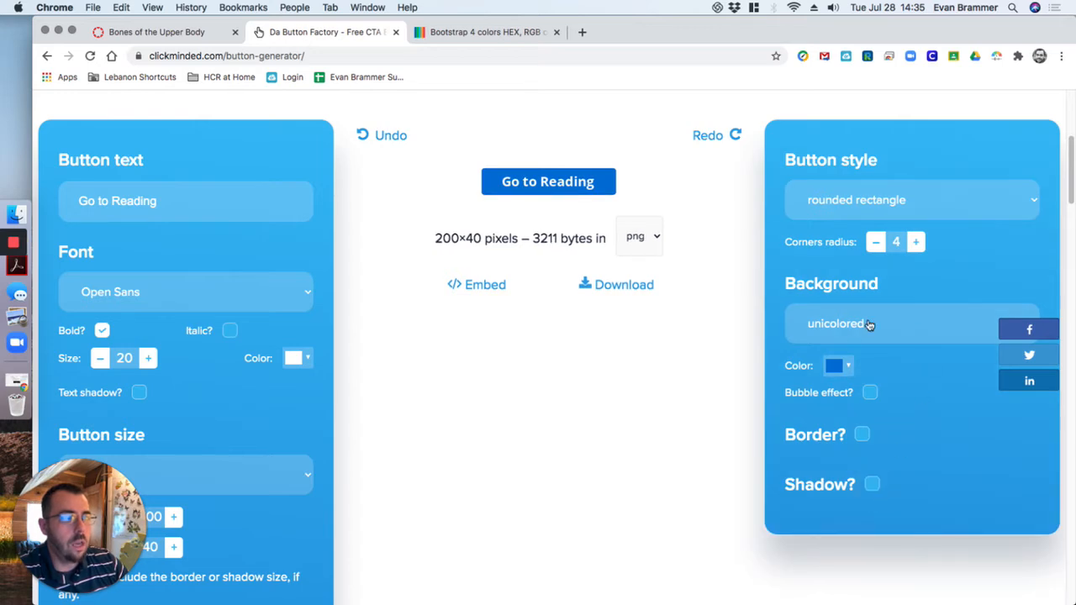
pyautogui.click(872, 393)
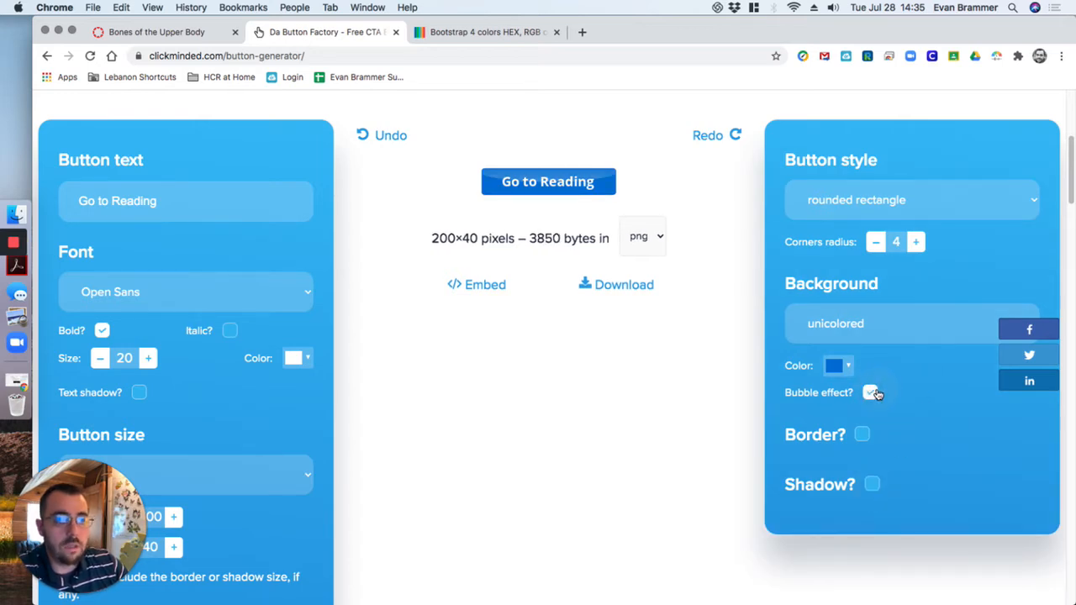
pyautogui.click(872, 393)
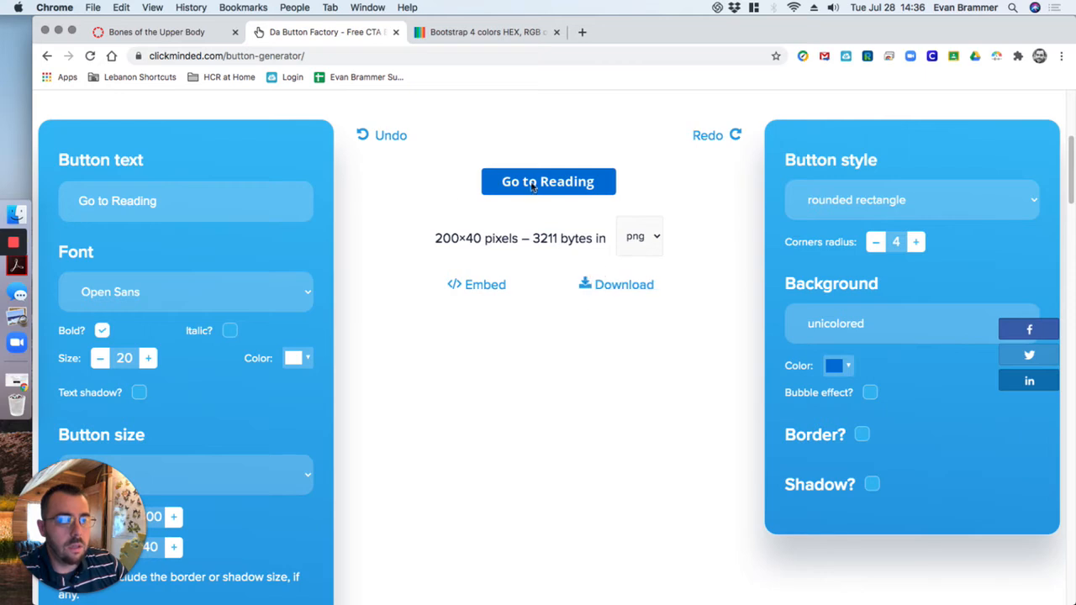
# Download the finished button as a PNG and open the Sandbox course's Files area in Canvas
pyautogui.click(632, 287)
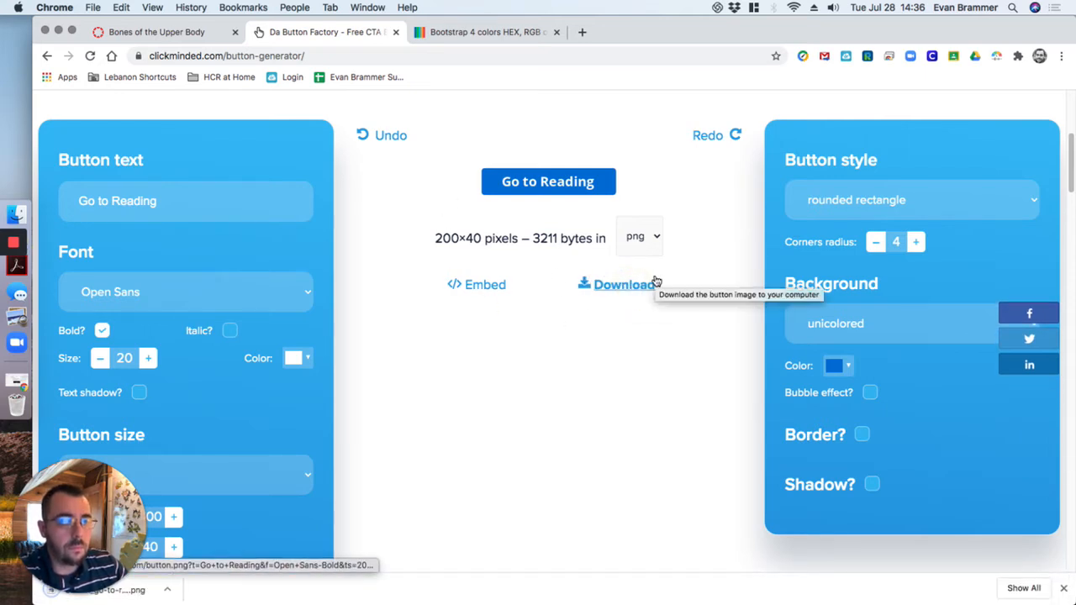
pyautogui.click(185, 35)
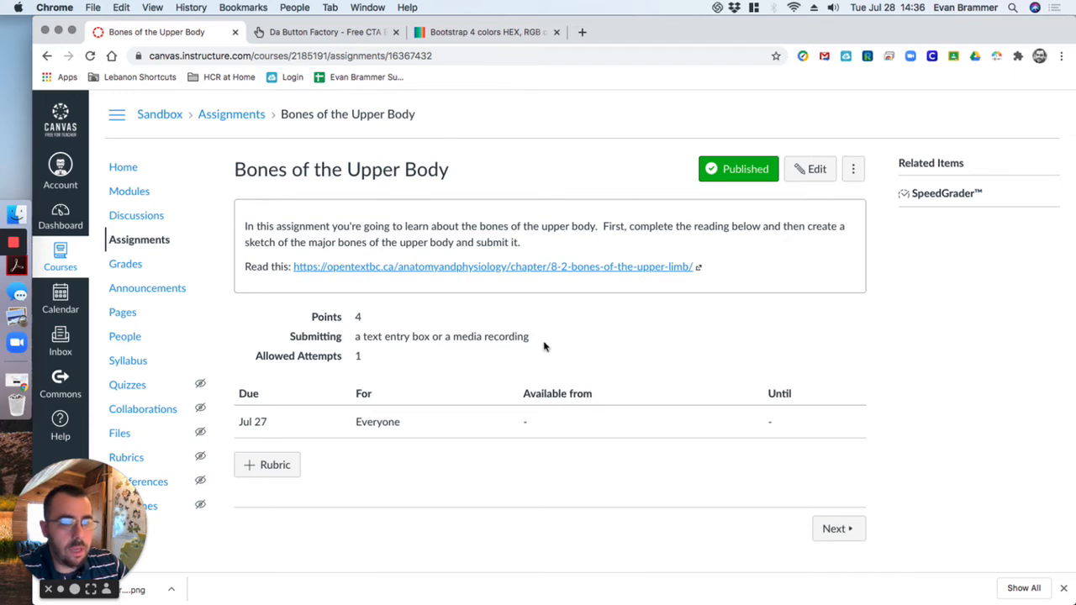
pyautogui.click(120, 435)
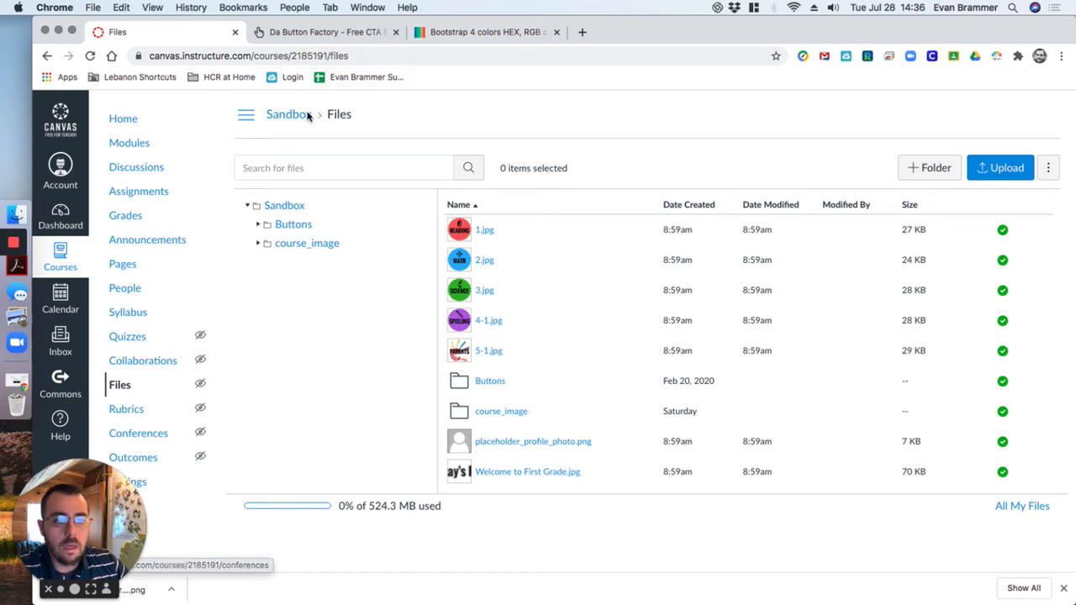
# Create a folder named Buttons at the top level of the Sandbox course files and open the new folder
pyautogui.click(285, 207)
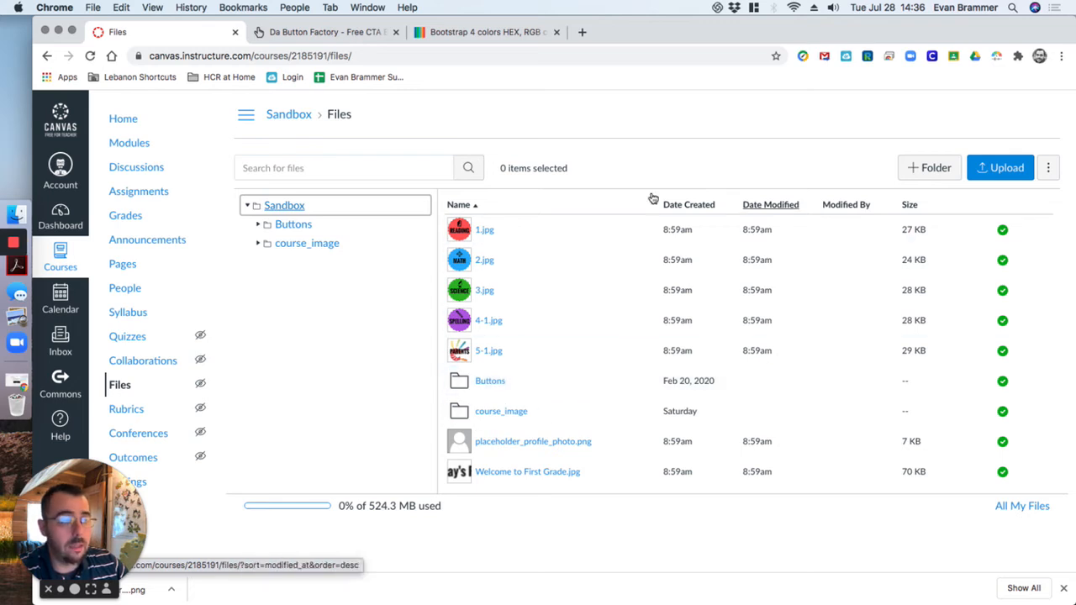
pyautogui.click(916, 167)
pyautogui.write('Buttons')
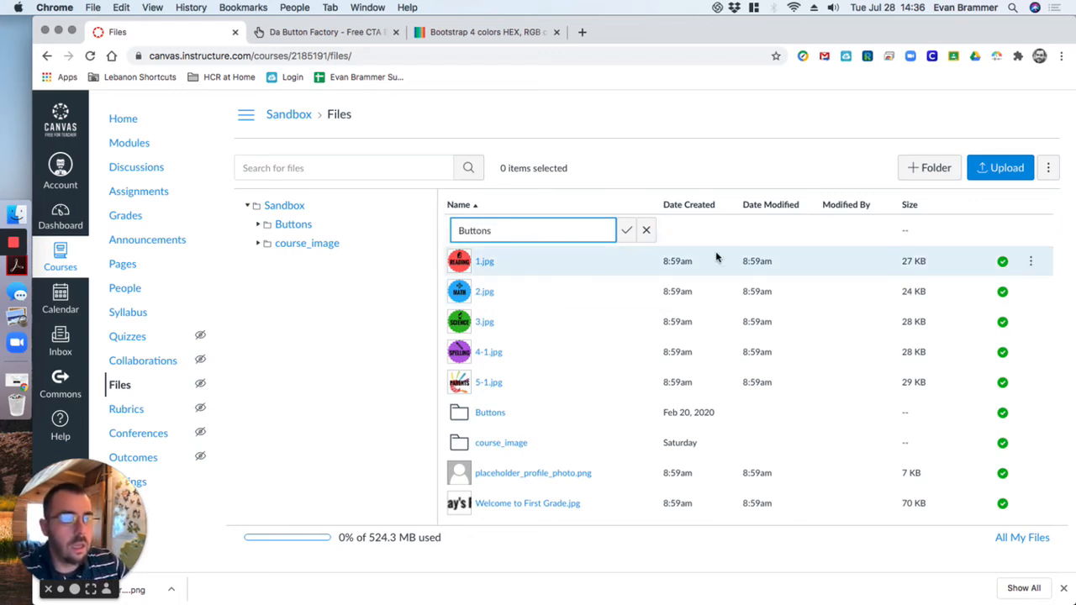
pyautogui.click(626, 230)
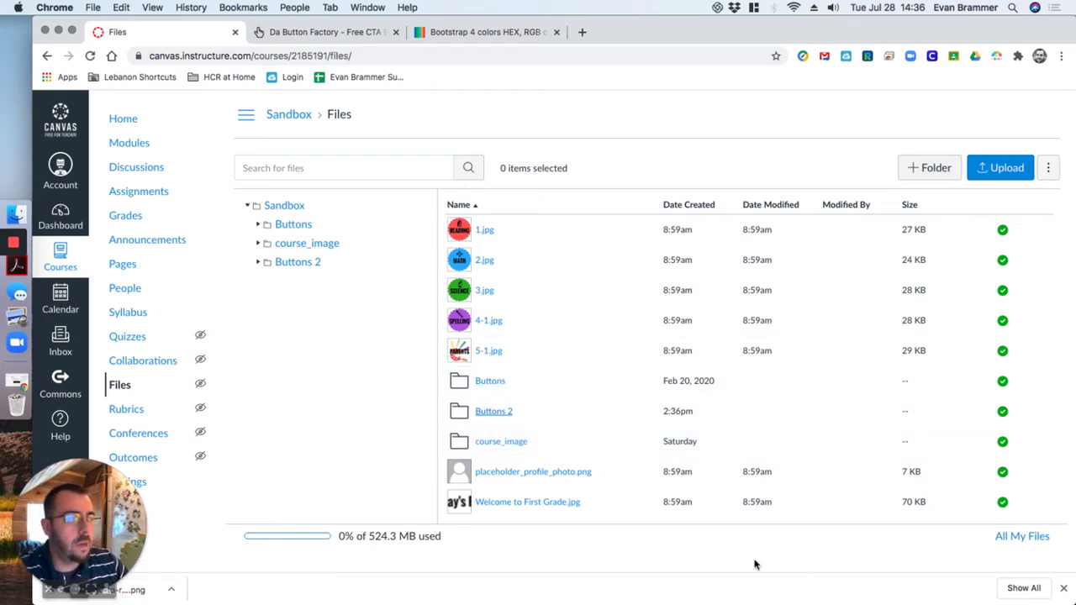
pyautogui.click(495, 412)
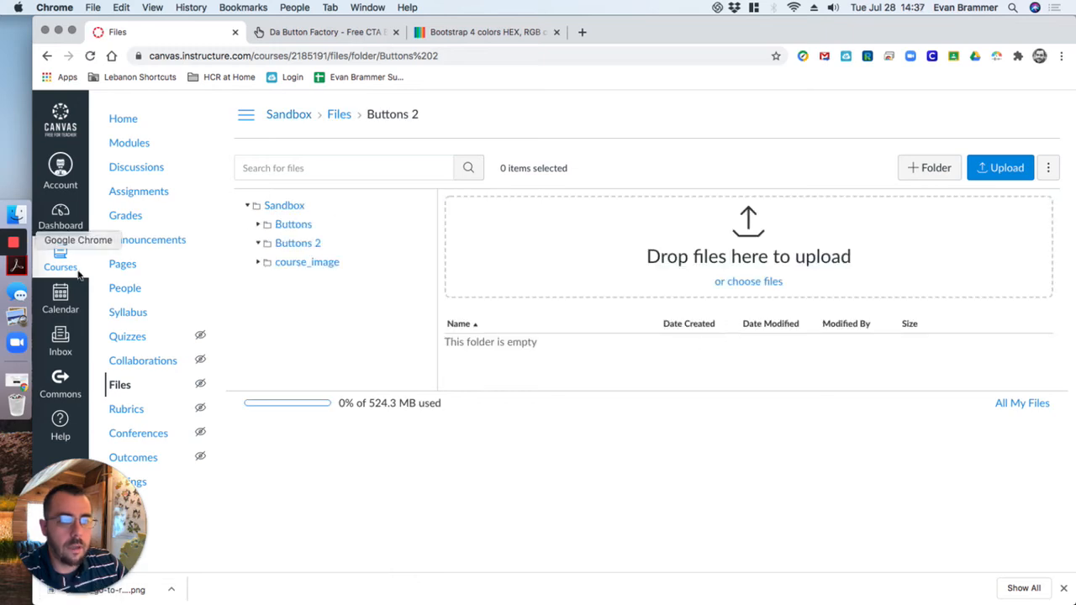
# Upload button_go-to-reading.png from the computer's Downloads folder into the new, empty course folder
pyautogui.moveTo(12, 217); pyautogui.dragTo(801, 297)
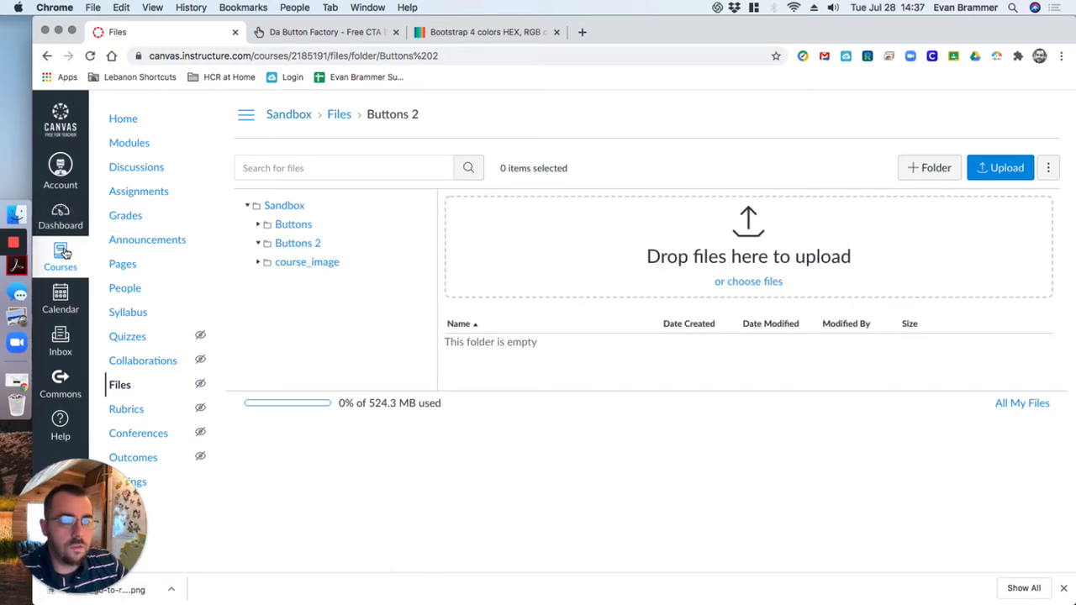
pyautogui.click(13, 217)
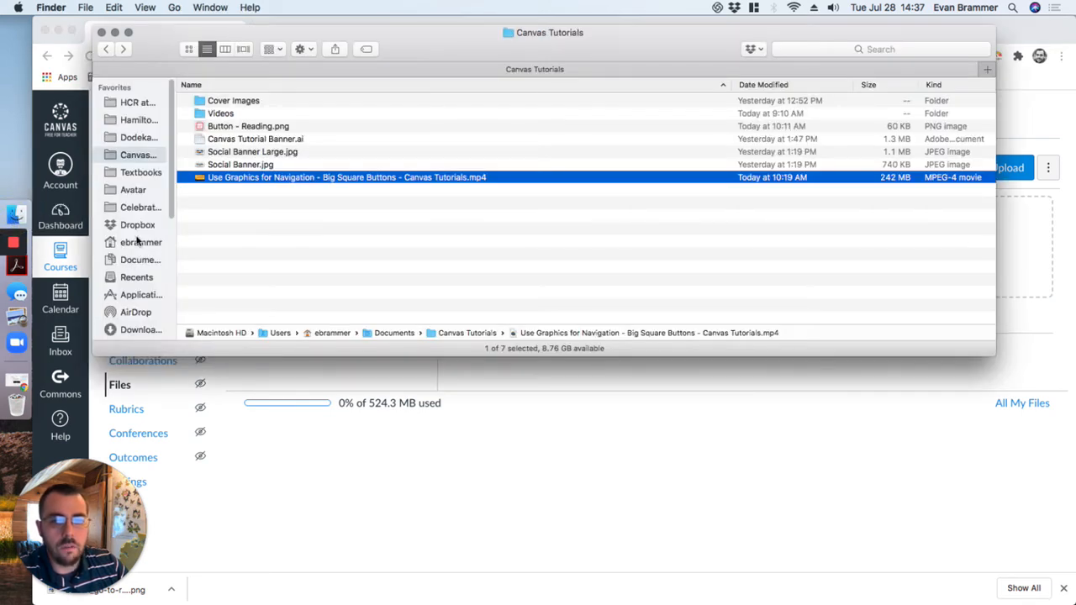
pyautogui.scroll(-2, 133, 244)
pyautogui.click(140, 309)
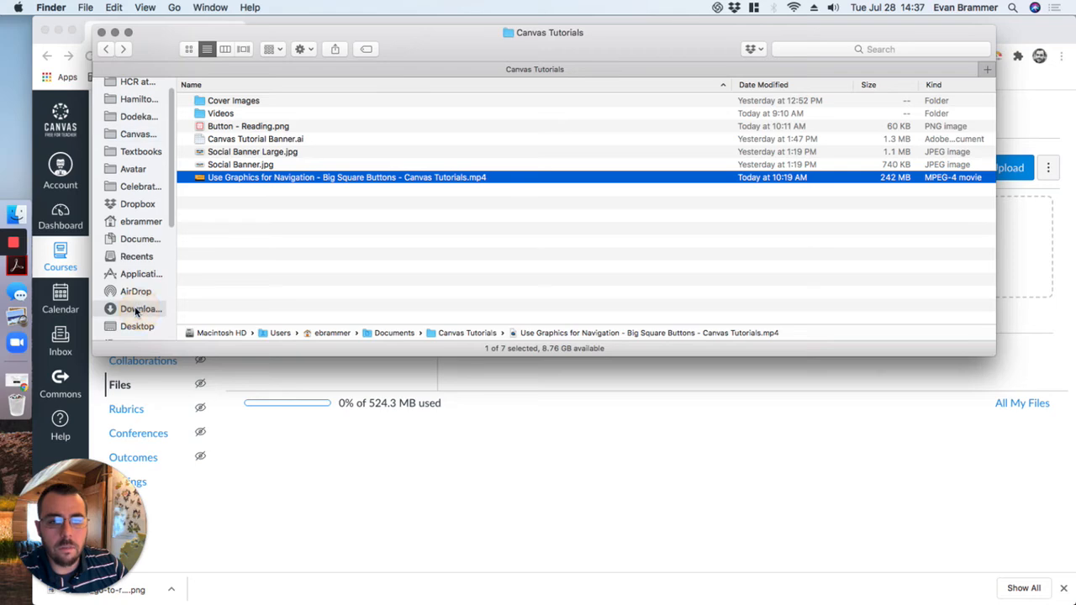
pyautogui.moveTo(240, 101); pyautogui.dragTo(781, 244)
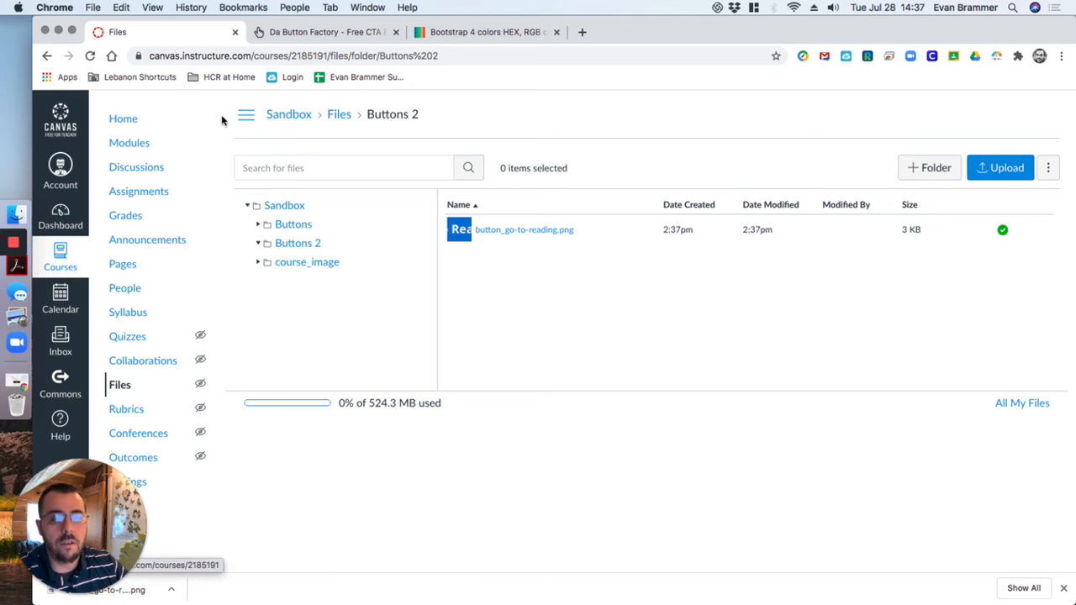
# Open the Bones of the Upper Body assignment from the course home page for editing, dismissing the auto-saved content
pyautogui.click(123, 120)
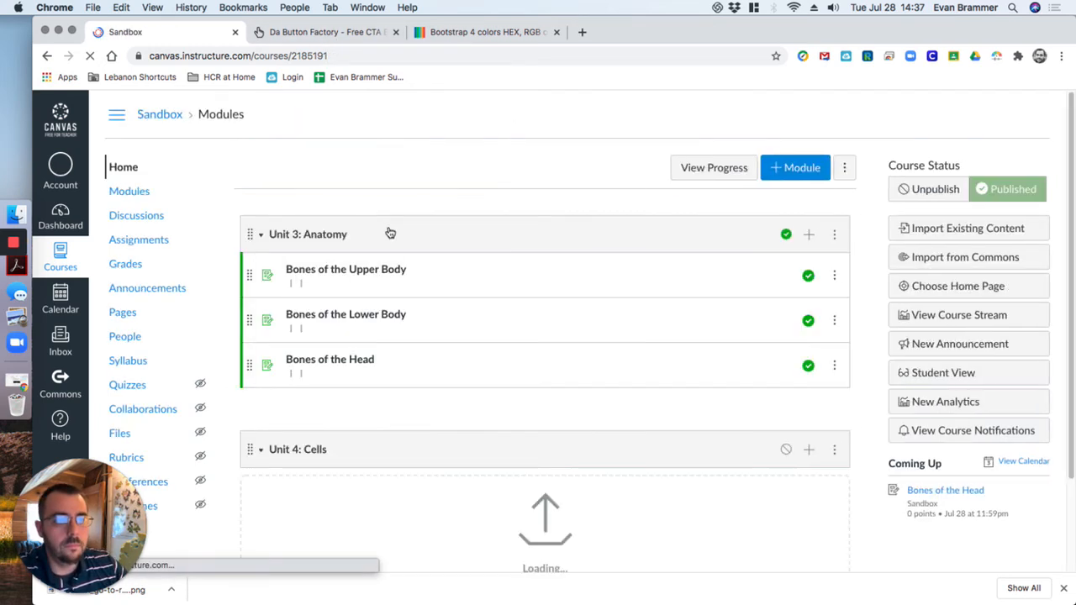
pyautogui.click(345, 270)
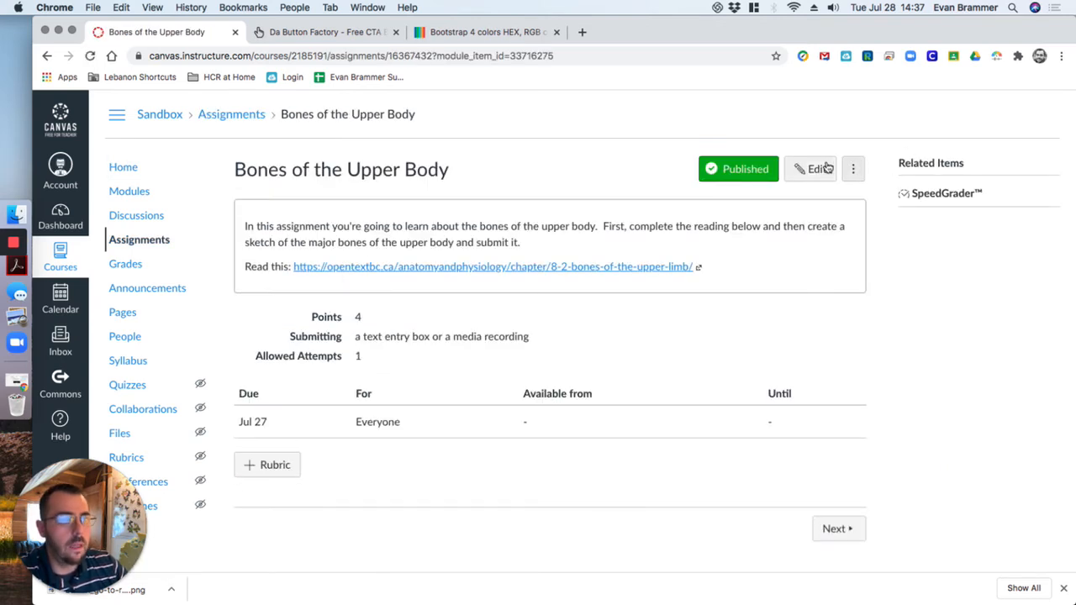
pyautogui.click(814, 171)
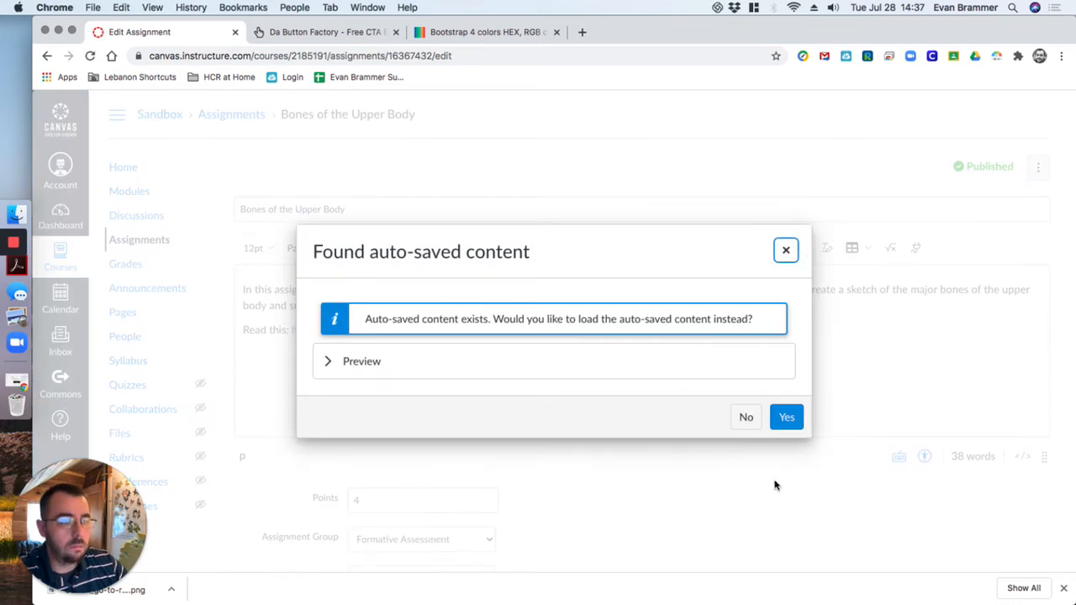
pyautogui.click(784, 251)
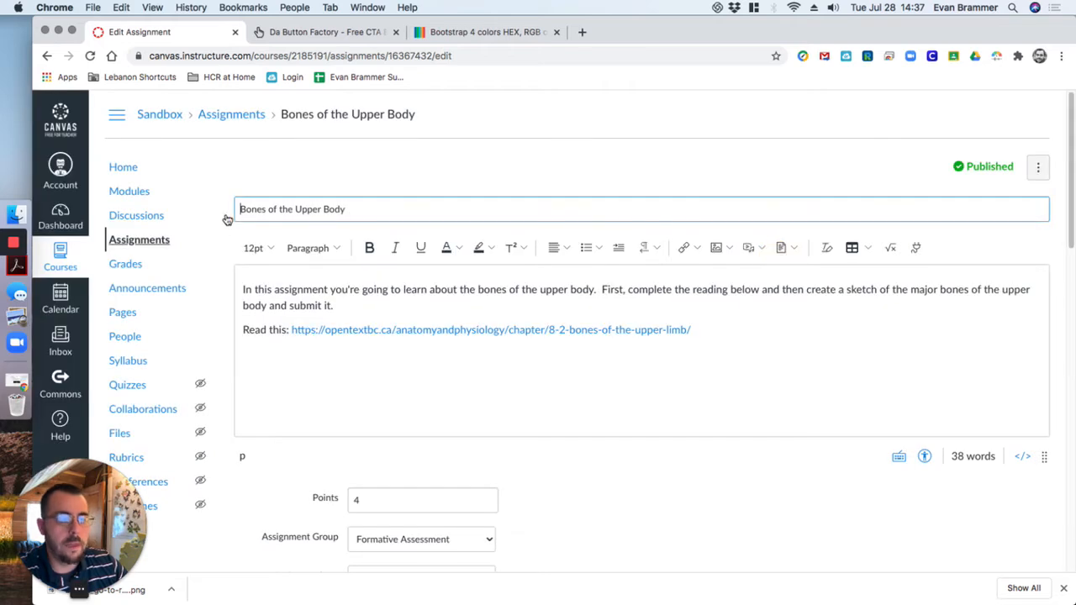
# Add an empty line below the assignment's introductory paragraph and copy the reading URL, leaving the cursor on the empty line
pyautogui.click(364, 301)
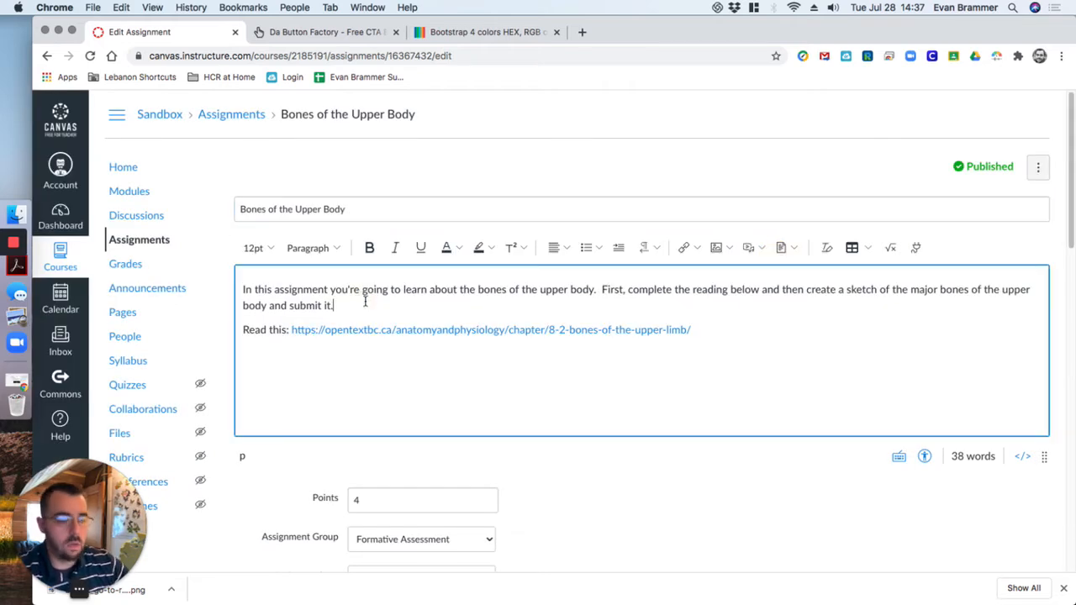
pyautogui.press('Return')
pyautogui.press('Return')
pyautogui.press('BackSpace')
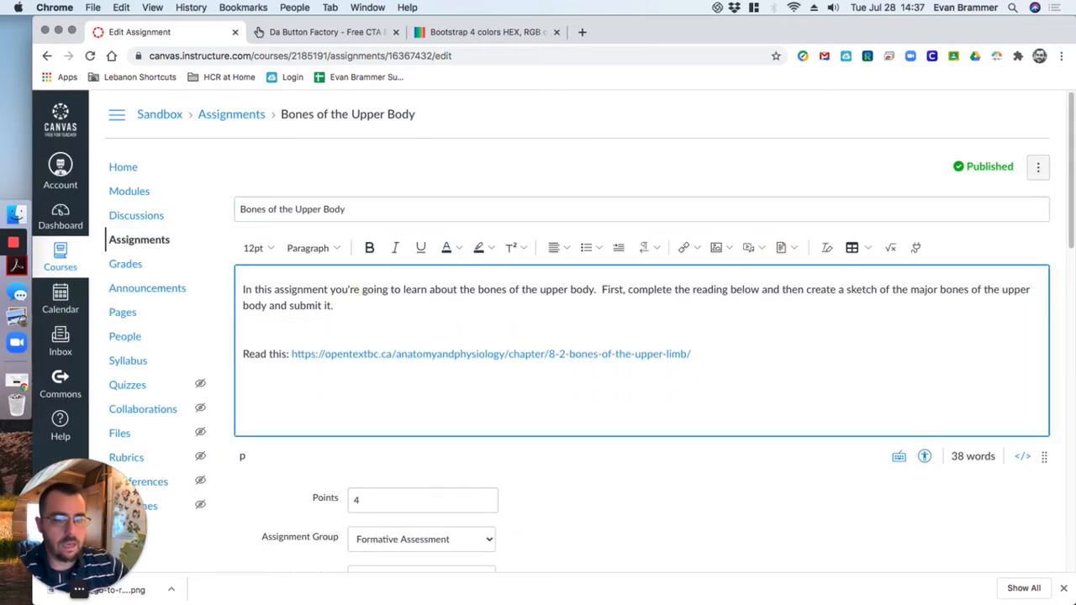
pyautogui.moveTo(677, 354); pyautogui.dragTo(299, 354)
pyautogui.press('super+c')
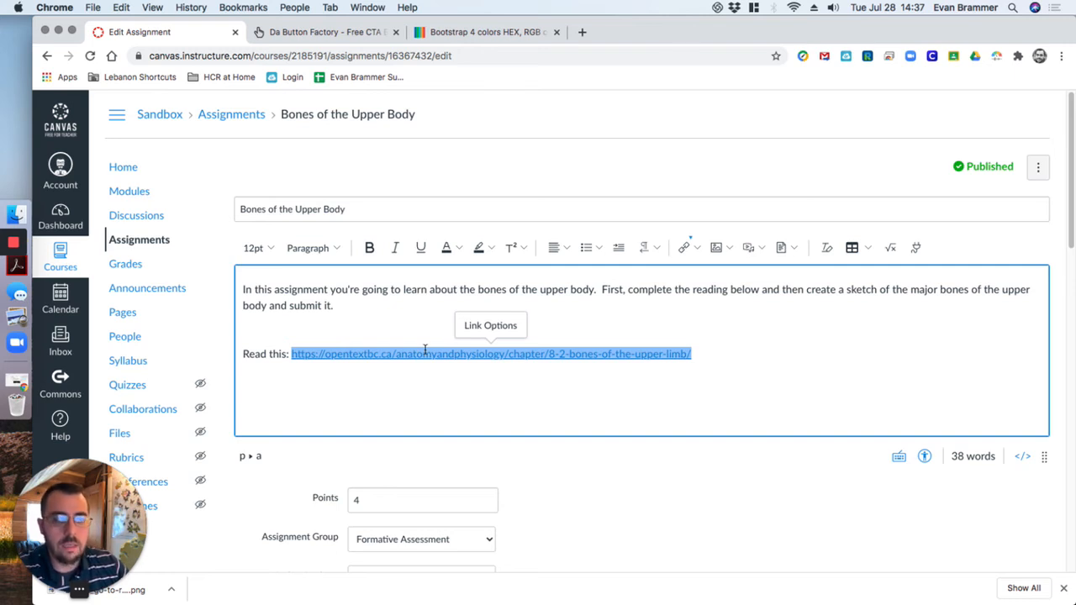
pyautogui.click(278, 307)
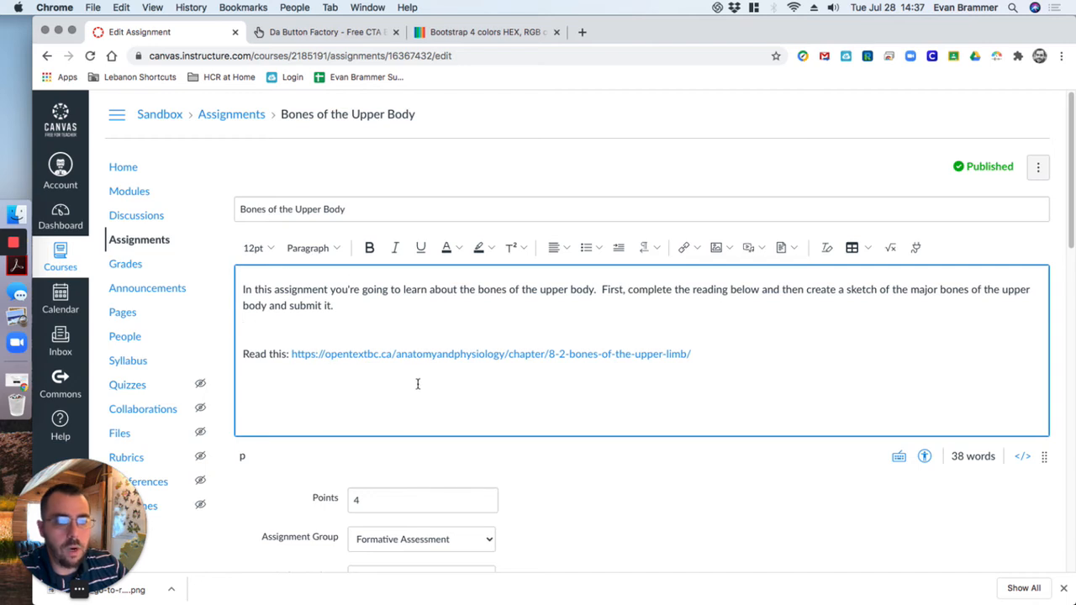
# Insert button_go-to-reading.png from the course images into the empty line above the reading link
pyautogui.click(720, 249)
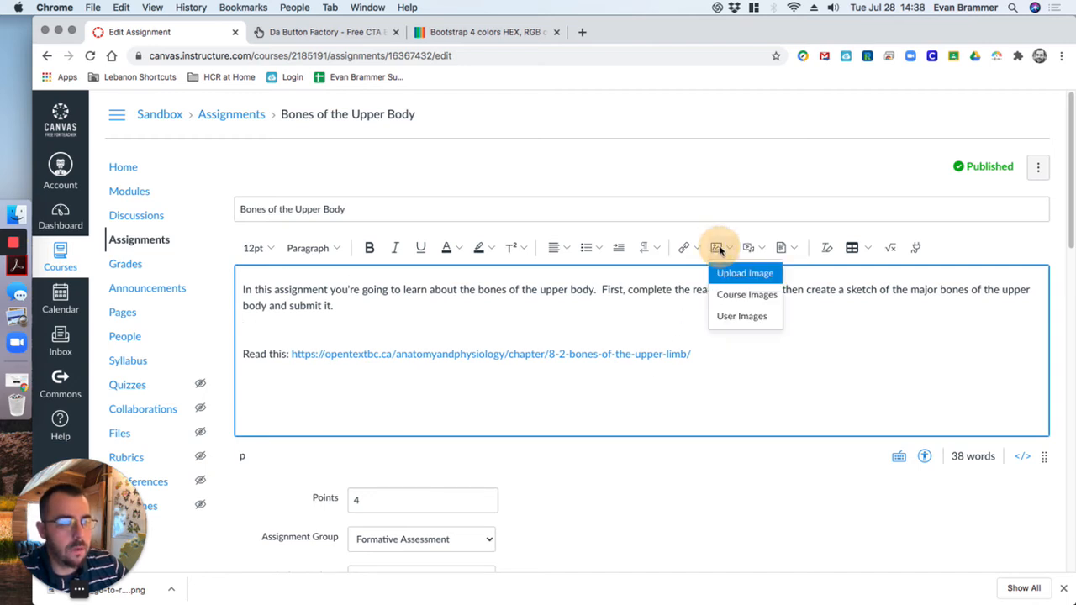
pyautogui.click(751, 296)
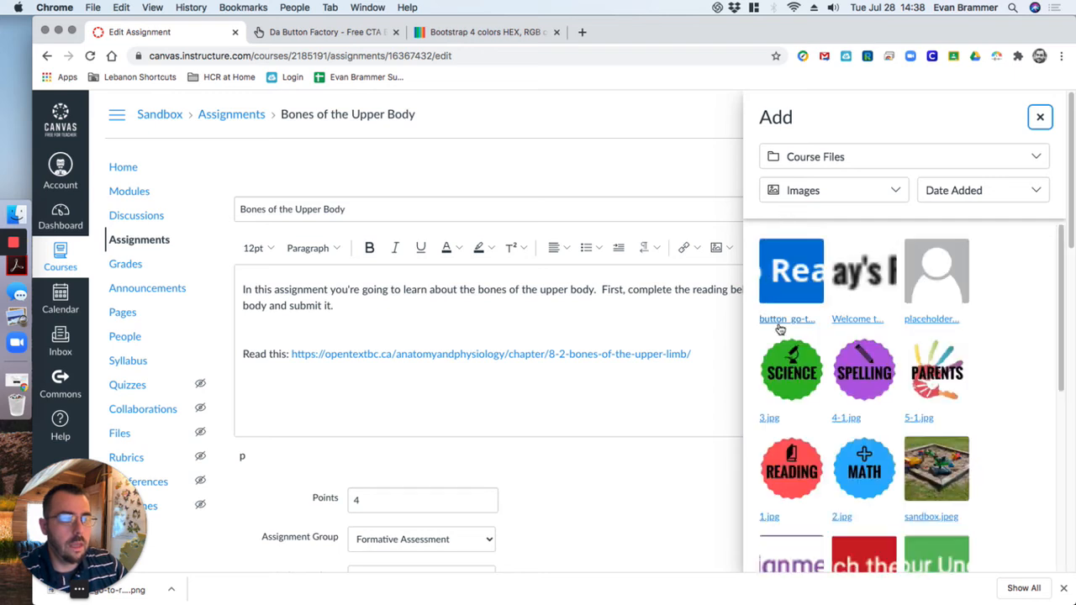
pyautogui.click(997, 187)
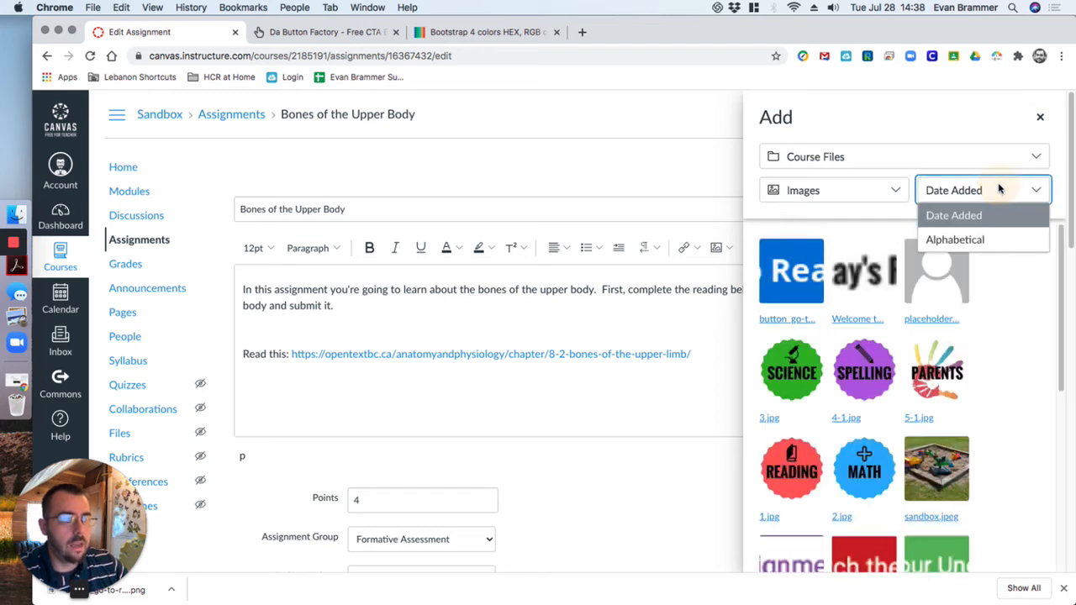
pyautogui.click(883, 190)
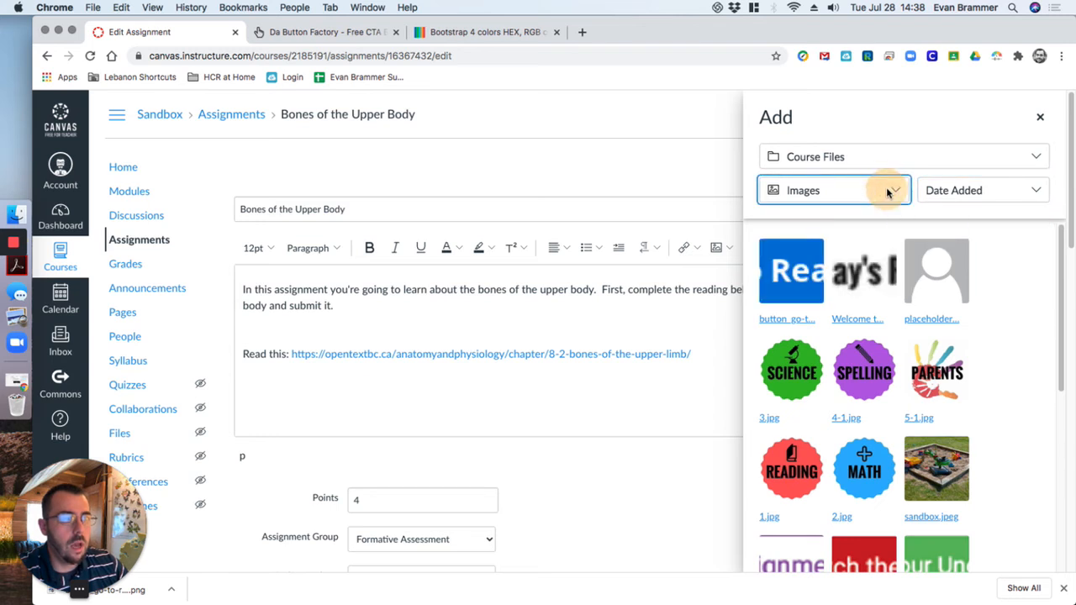
pyautogui.click(889, 192)
pyautogui.click(889, 129)
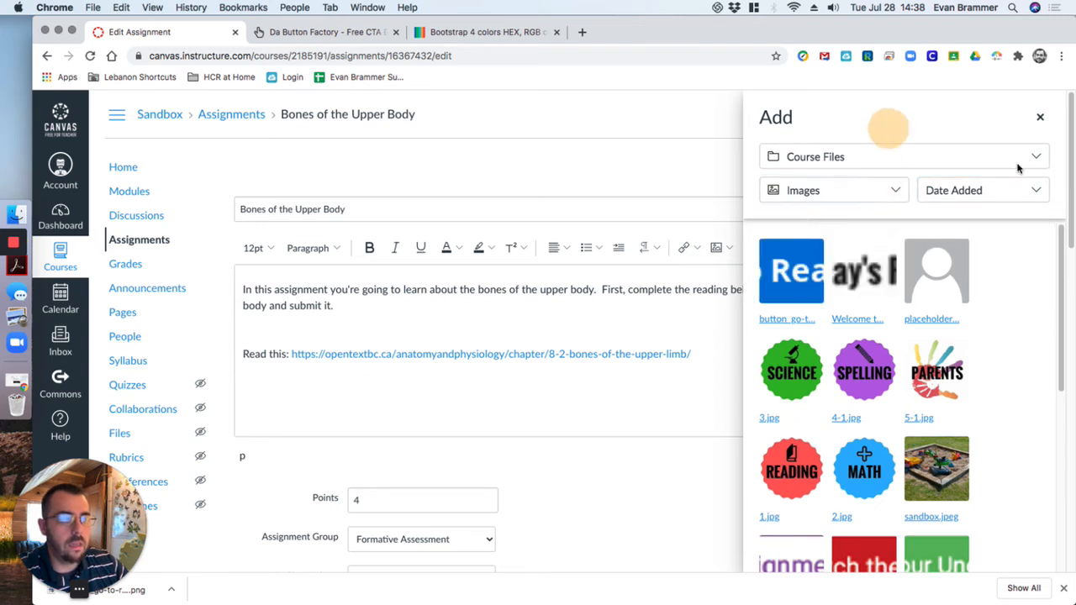
pyautogui.click(1015, 164)
pyautogui.click(907, 120)
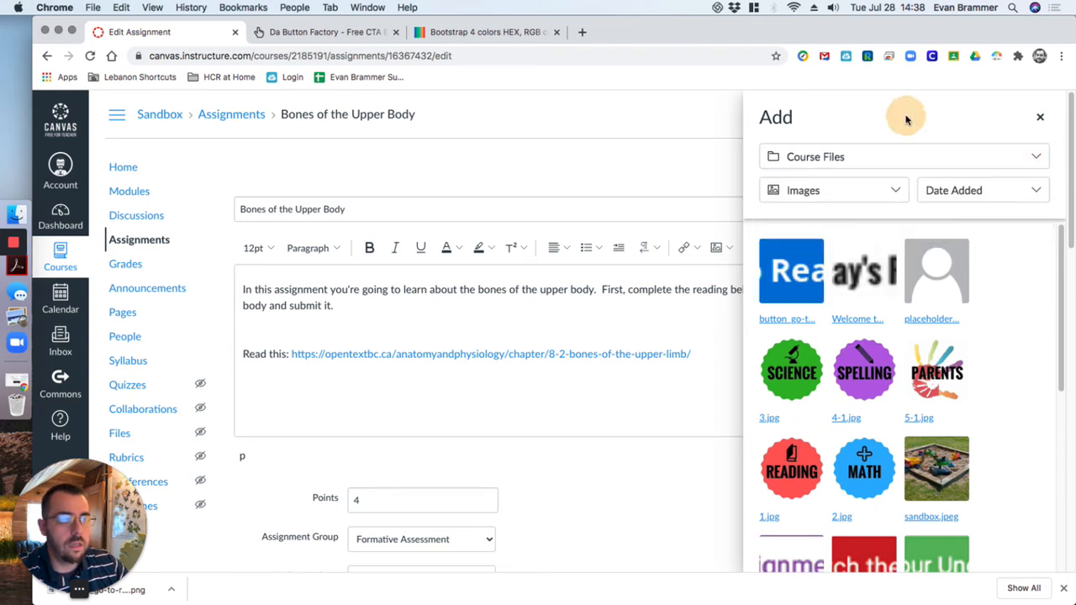
pyautogui.click(794, 271)
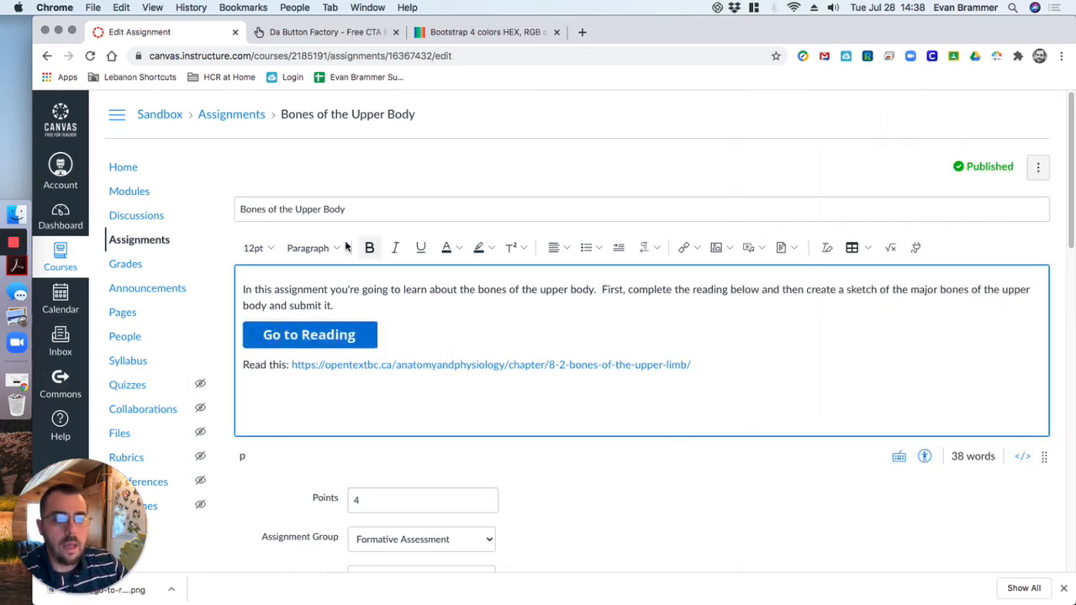
# Try the Extra Large size in the button image's options and close them without applying it
pyautogui.click(292, 338)
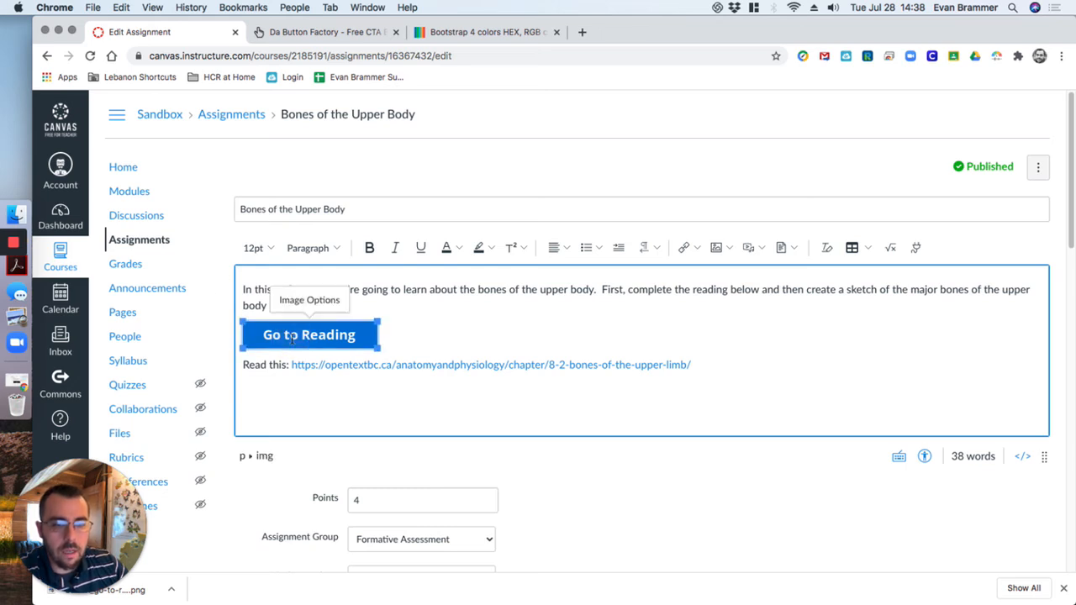
pyautogui.click(316, 301)
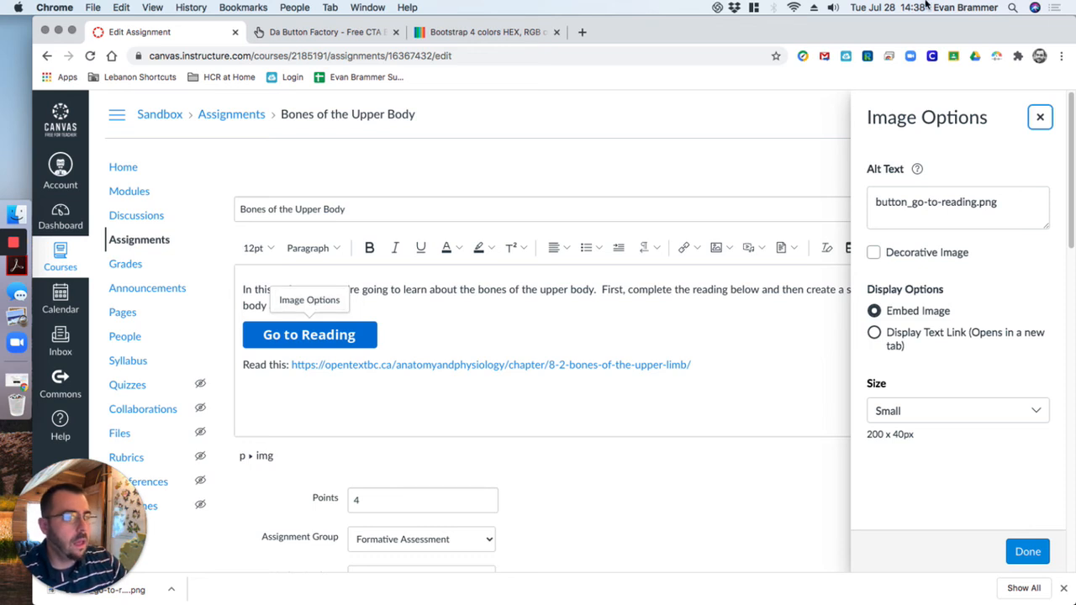
pyautogui.click(992, 413)
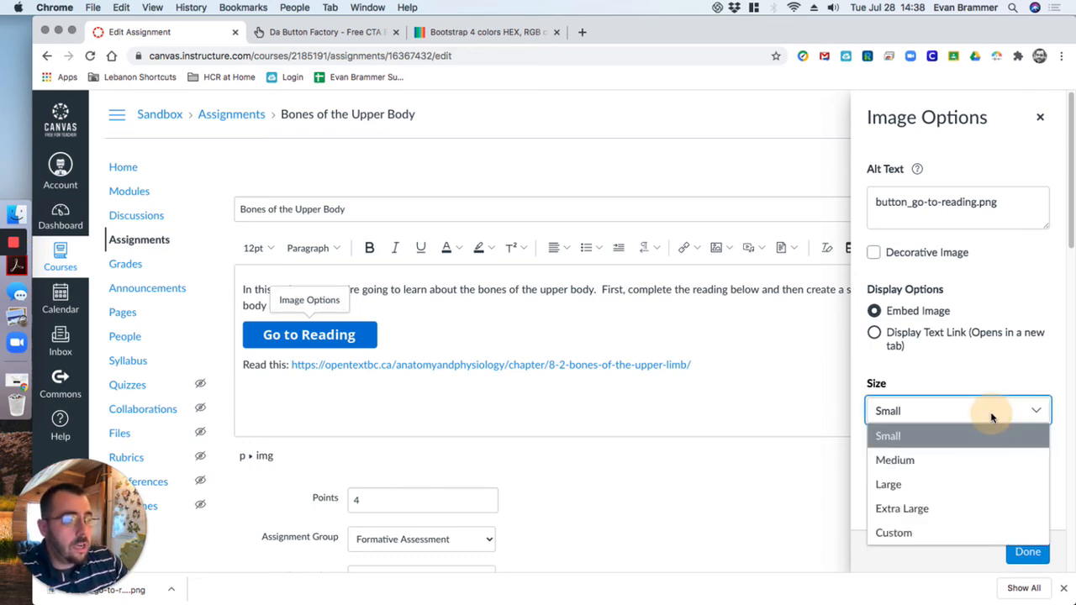
pyautogui.click(944, 507)
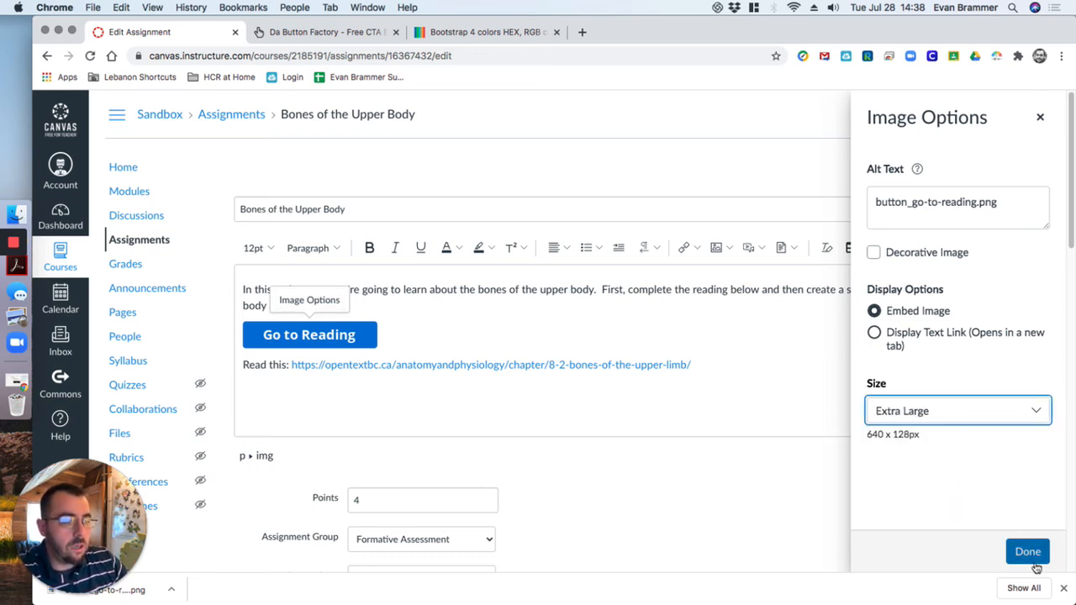
pyautogui.click(994, 445)
pyautogui.click(998, 422)
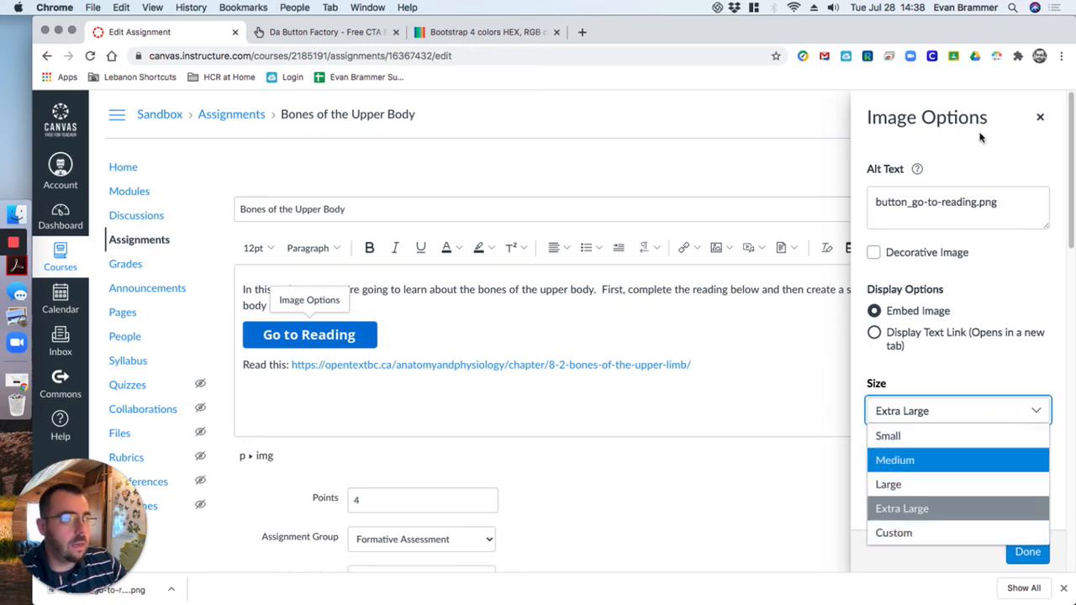
pyautogui.click(1040, 116)
pyautogui.click(1041, 118)
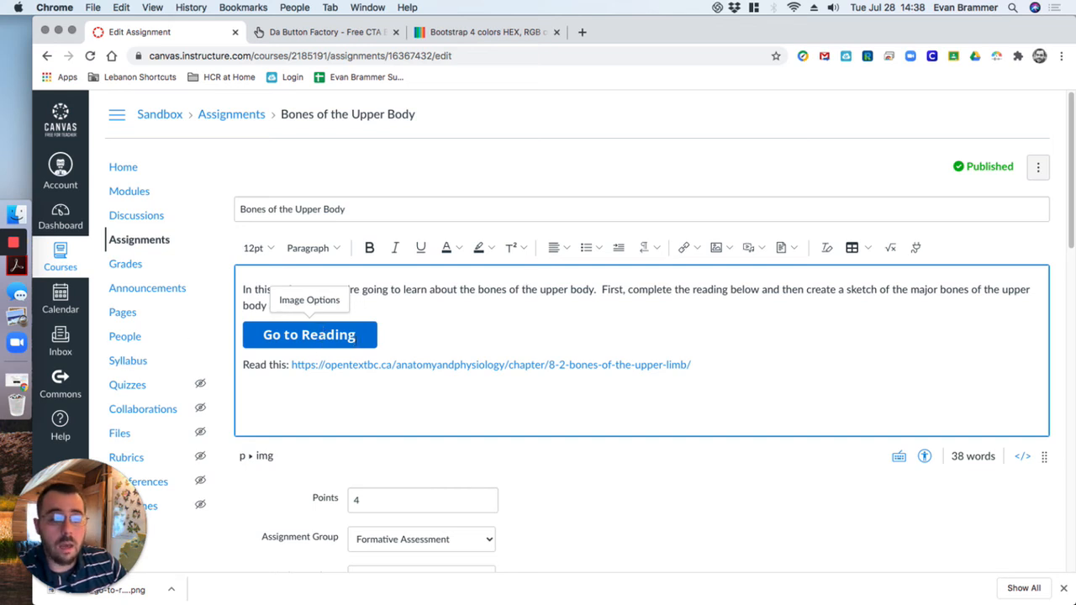
pyautogui.click(340, 335)
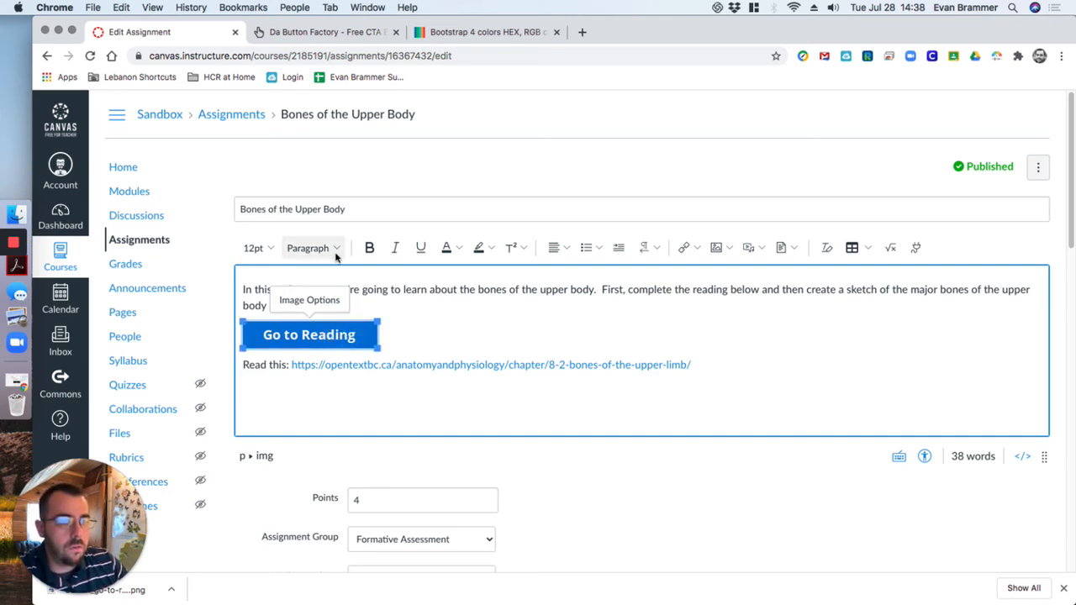
pyautogui.click(696, 249)
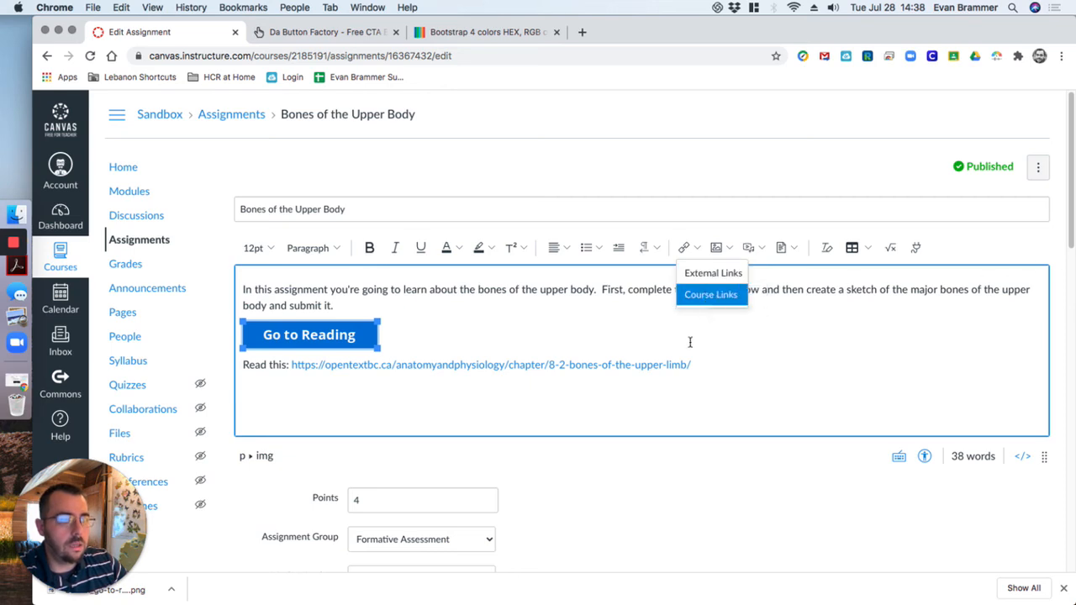
pyautogui.click(705, 274)
pyautogui.click(485, 339)
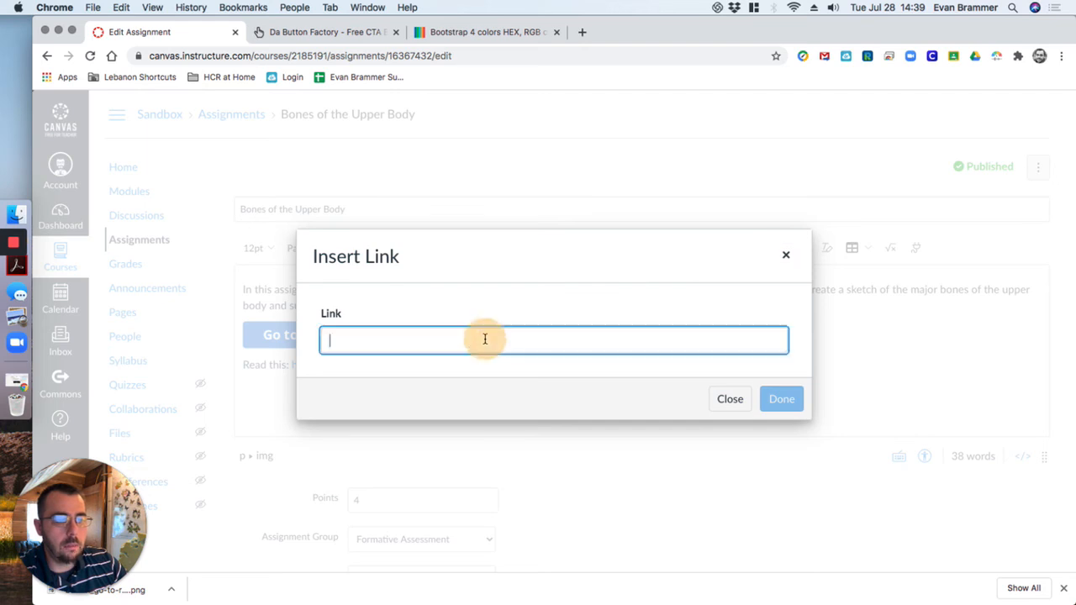
pyautogui.press('super+v')
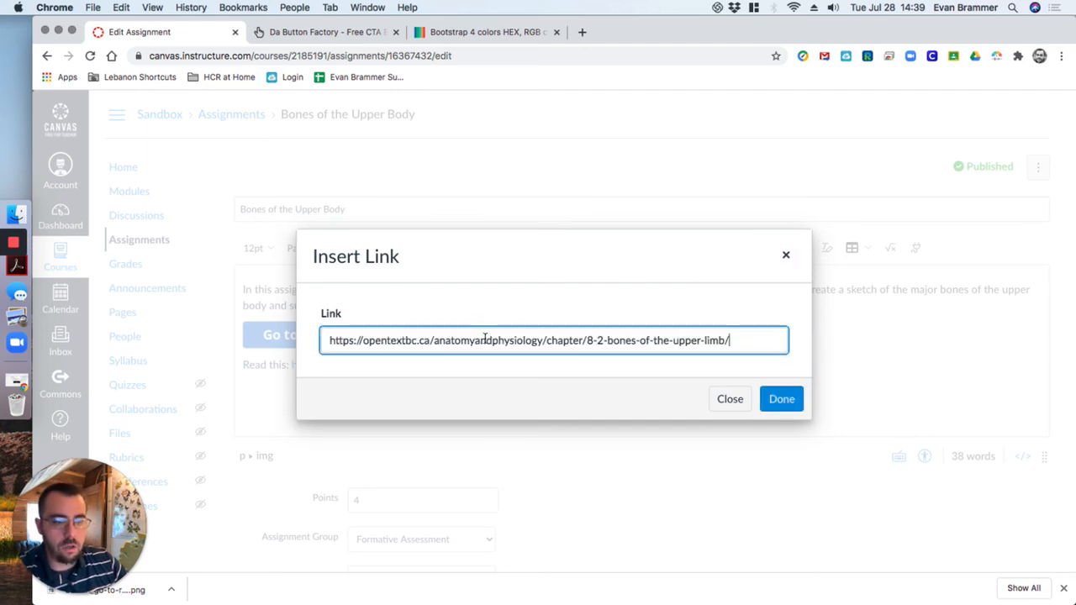
pyautogui.click(782, 399)
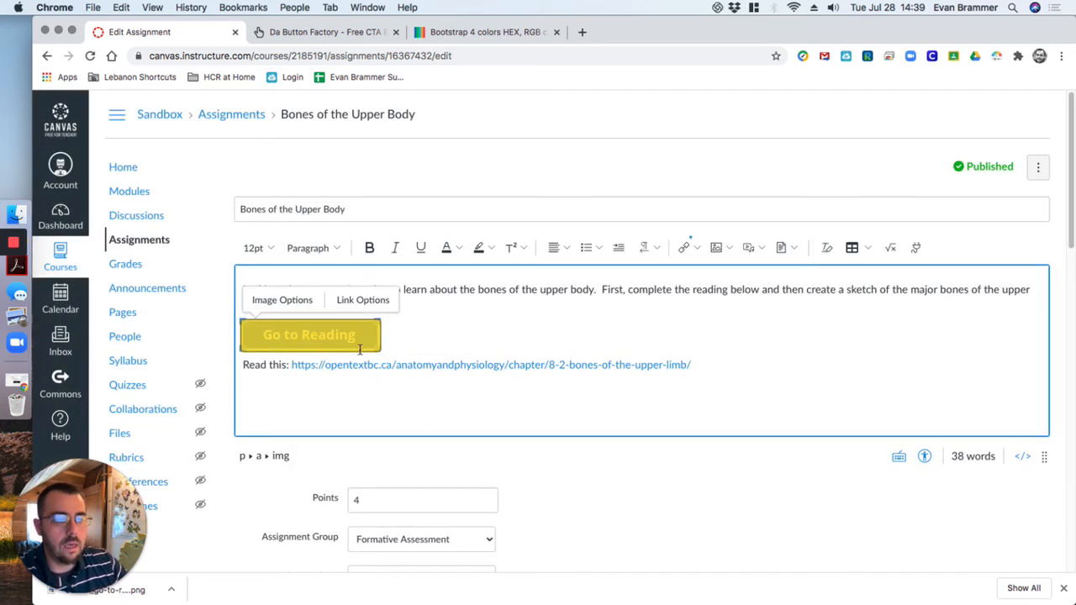
# Center the linked Go to Reading button in the assignment description and save the assignment
pyautogui.click(420, 338)
pyautogui.click(392, 333)
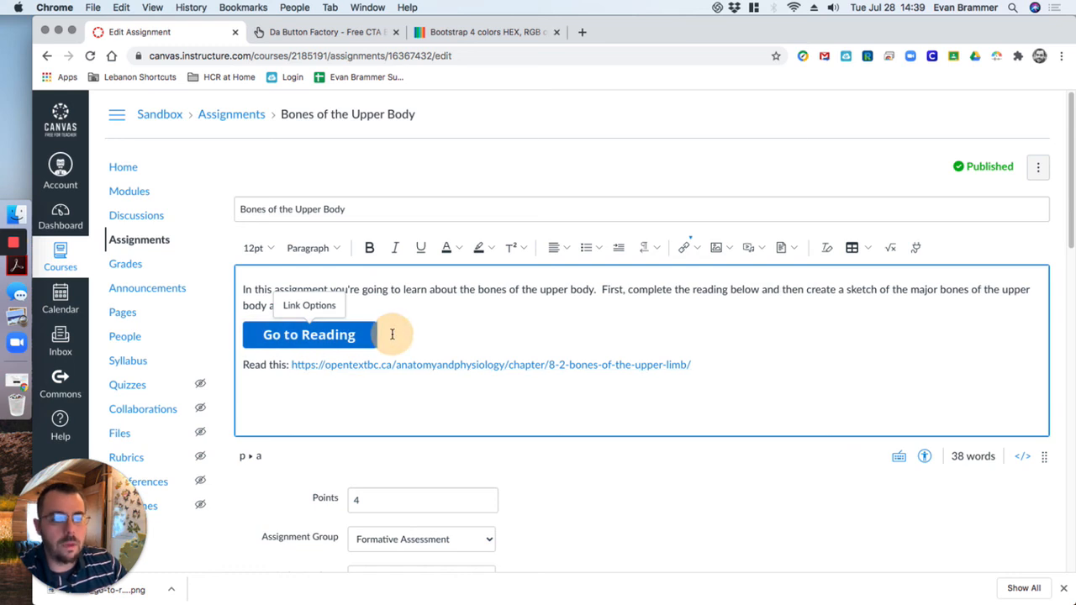
pyautogui.click(565, 248)
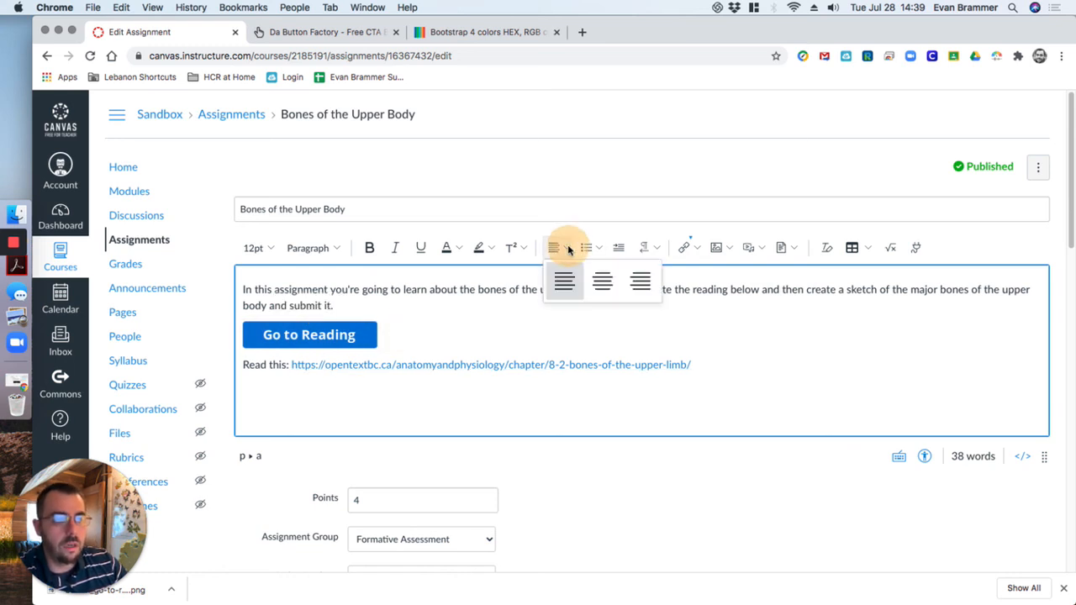
pyautogui.click(601, 278)
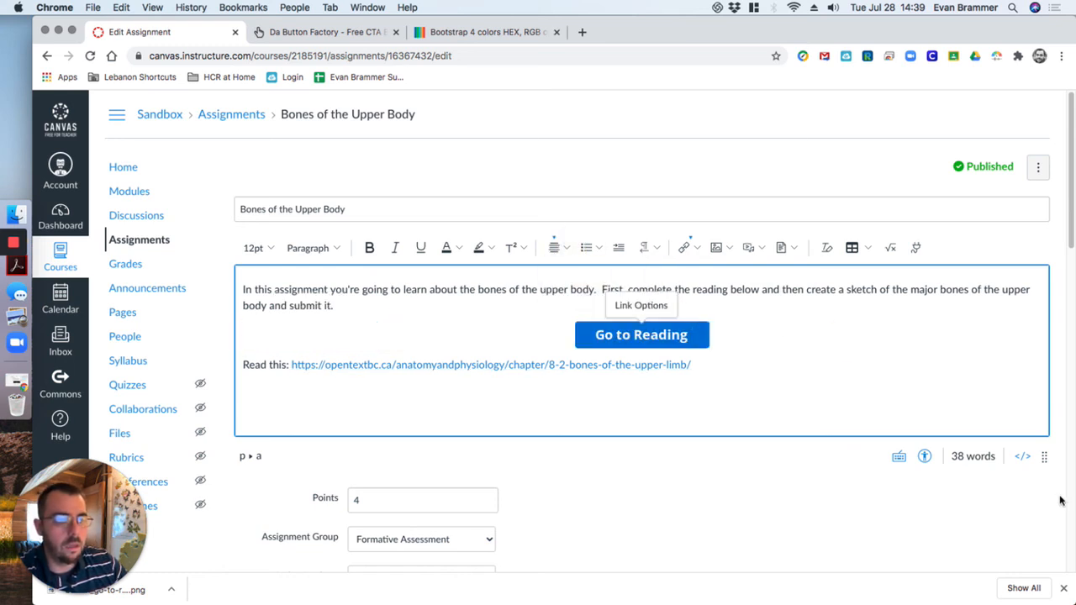
pyautogui.scroll(-10, 1046, 223)
pyautogui.scroll(10, 978, 432)
pyautogui.scroll(-15, 978, 437)
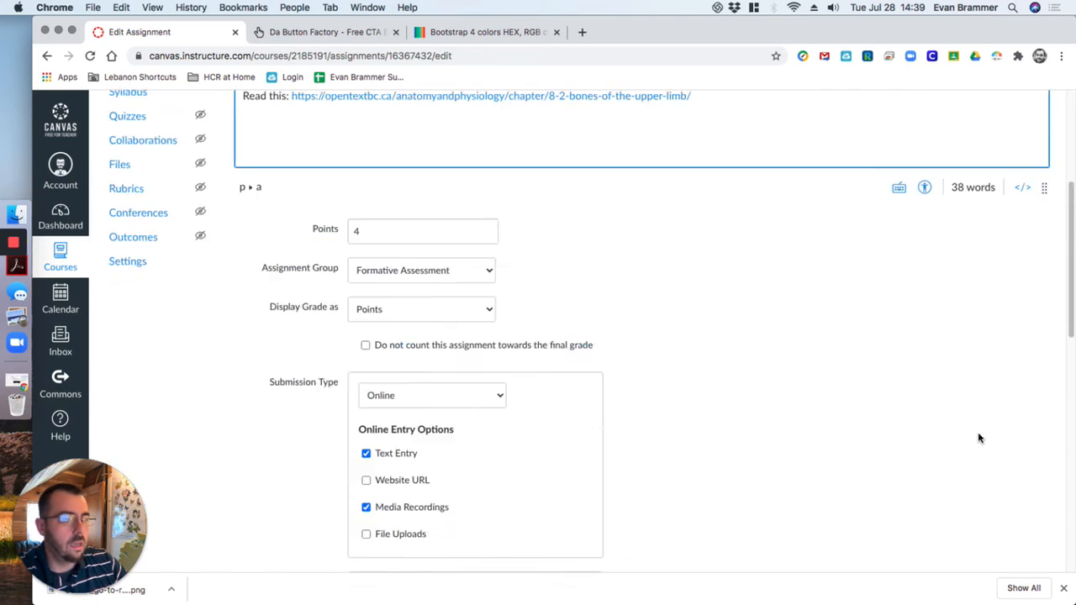
pyautogui.click(1030, 524)
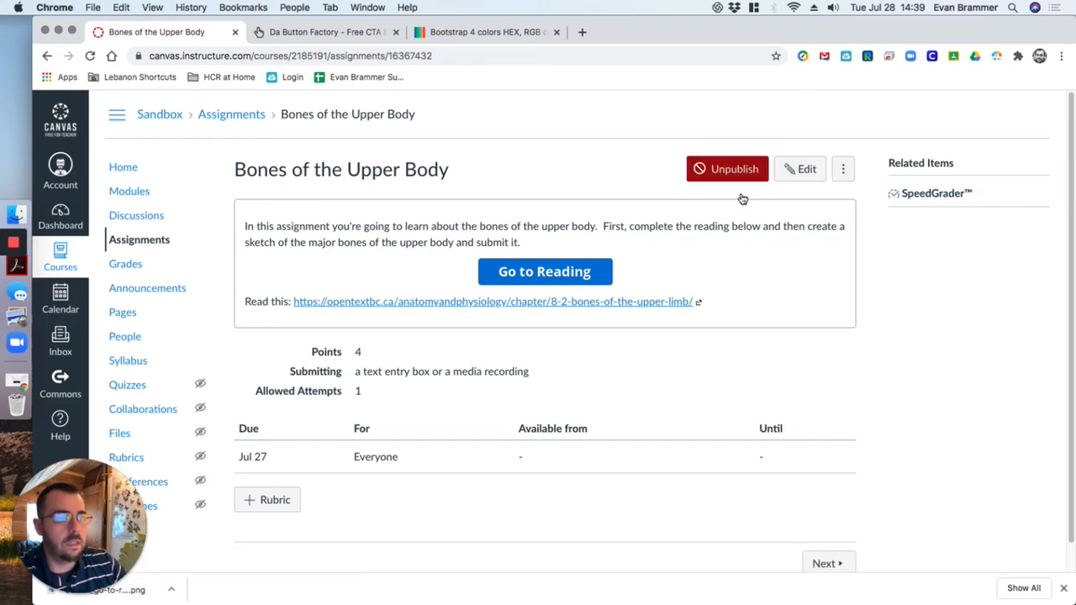
# Reopen the assignment for editing, delete the "Read this:" line with its text link below the button, and save
pyautogui.click(800, 169)
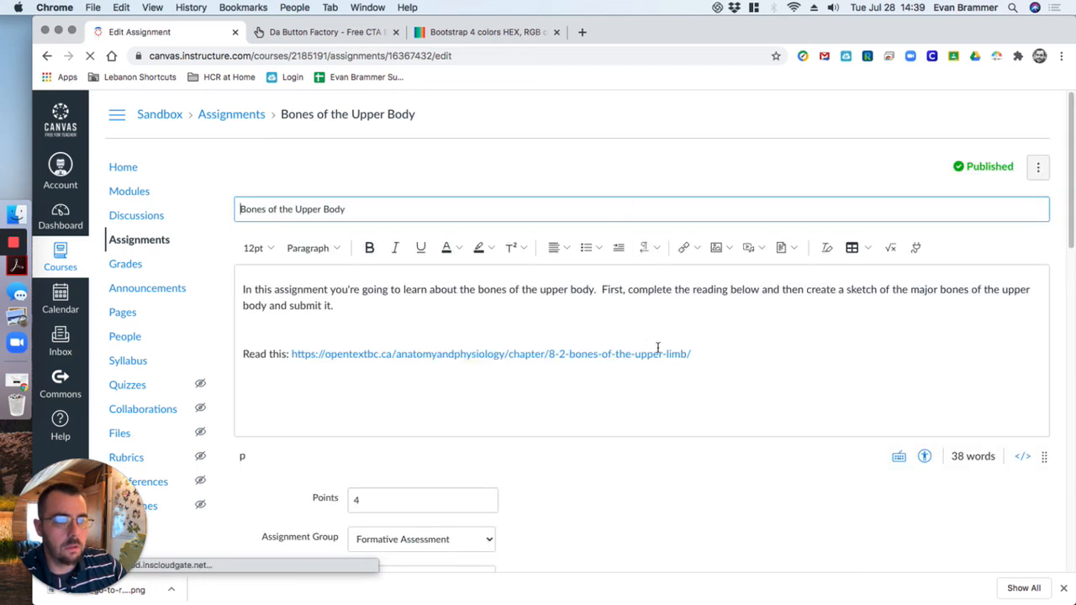
pyautogui.click(322, 337)
pyautogui.moveTo(243, 365); pyautogui.dragTo(686, 371)
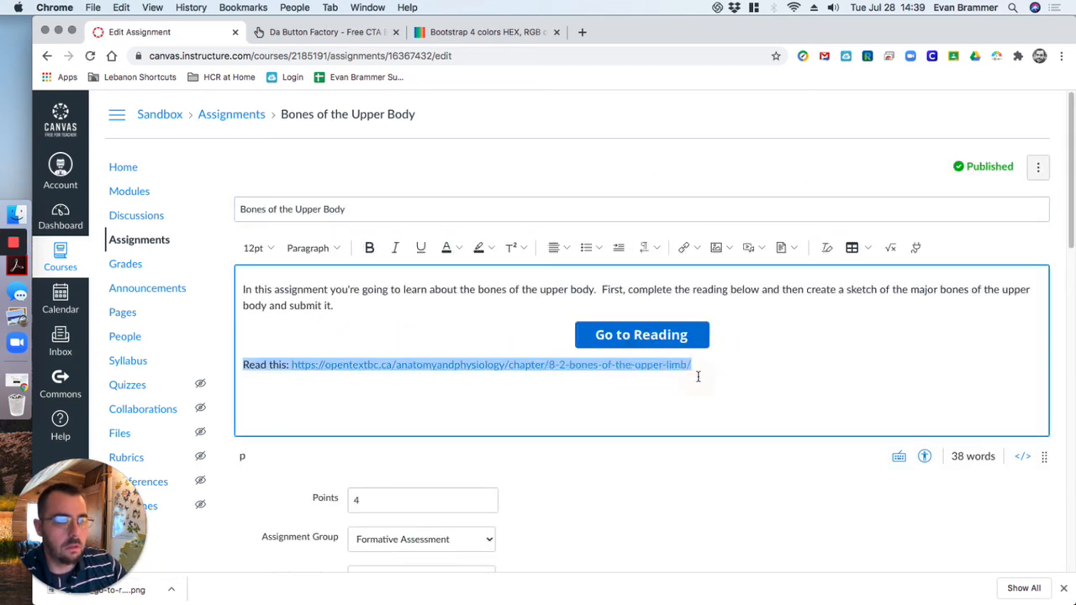
pyautogui.press('BackSpace')
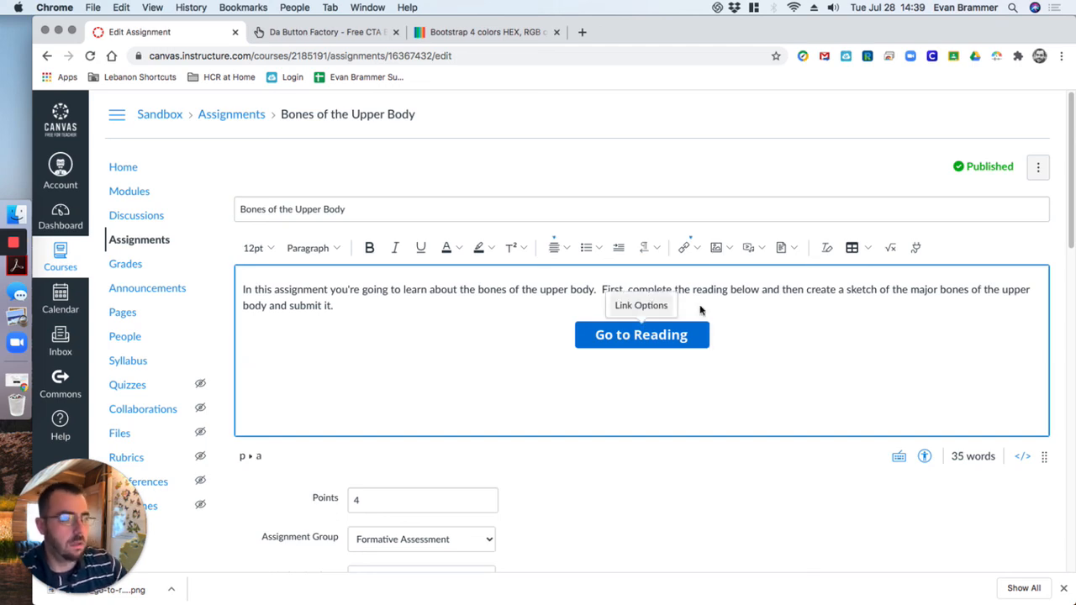
pyautogui.scroll(-15, 1002, 348)
pyautogui.click(1025, 516)
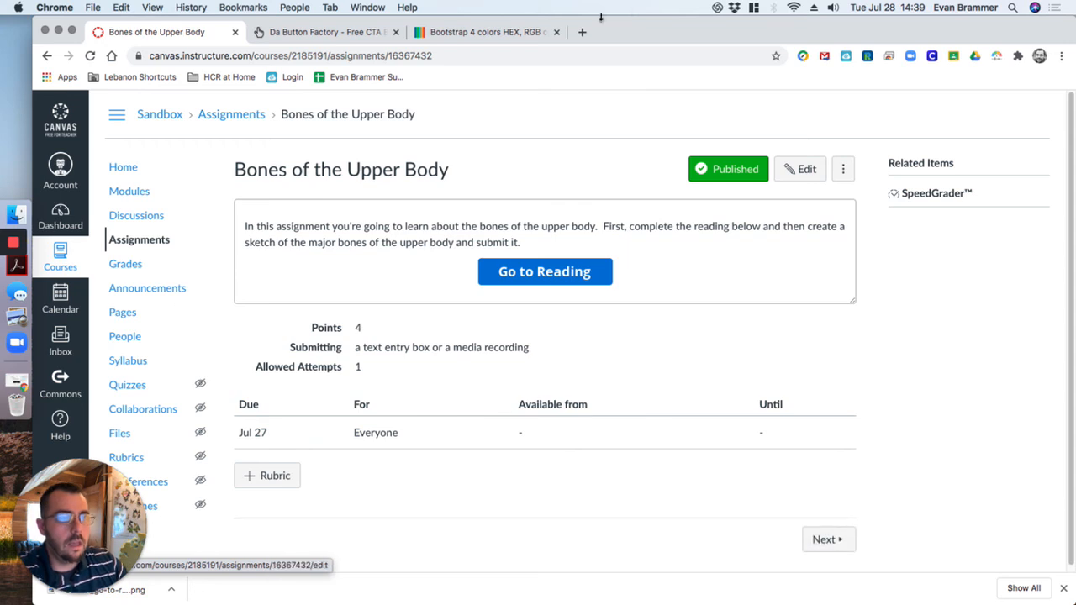
# Test the Go to Reading button by opening its linked page, and return to the assignment
pyautogui.click(532, 272)
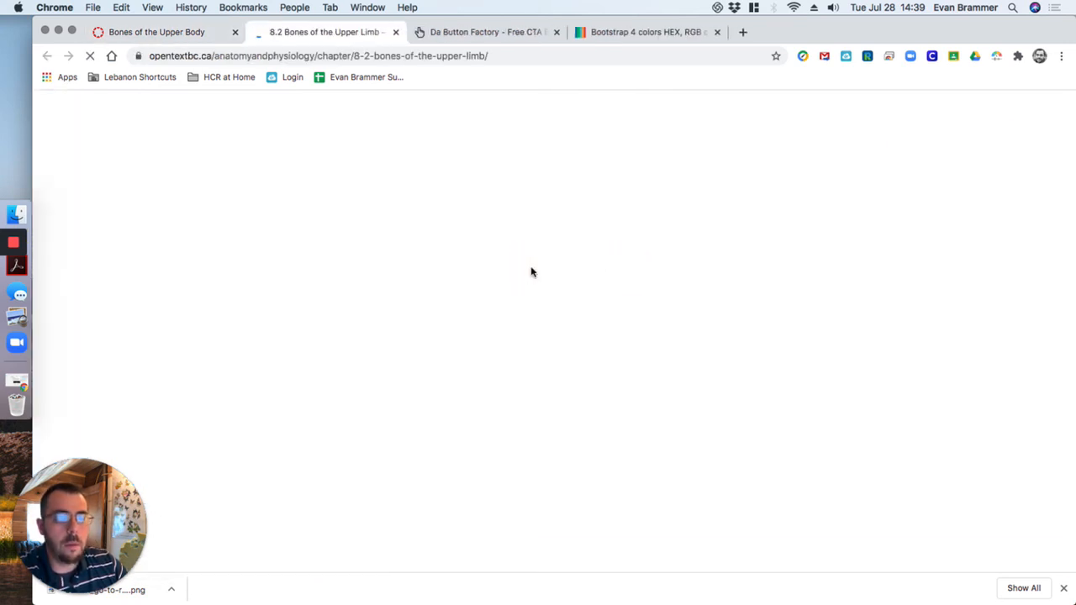
pyautogui.moveTo(336, 307); pyautogui.dragTo(586, 367)
pyautogui.click(220, 32)
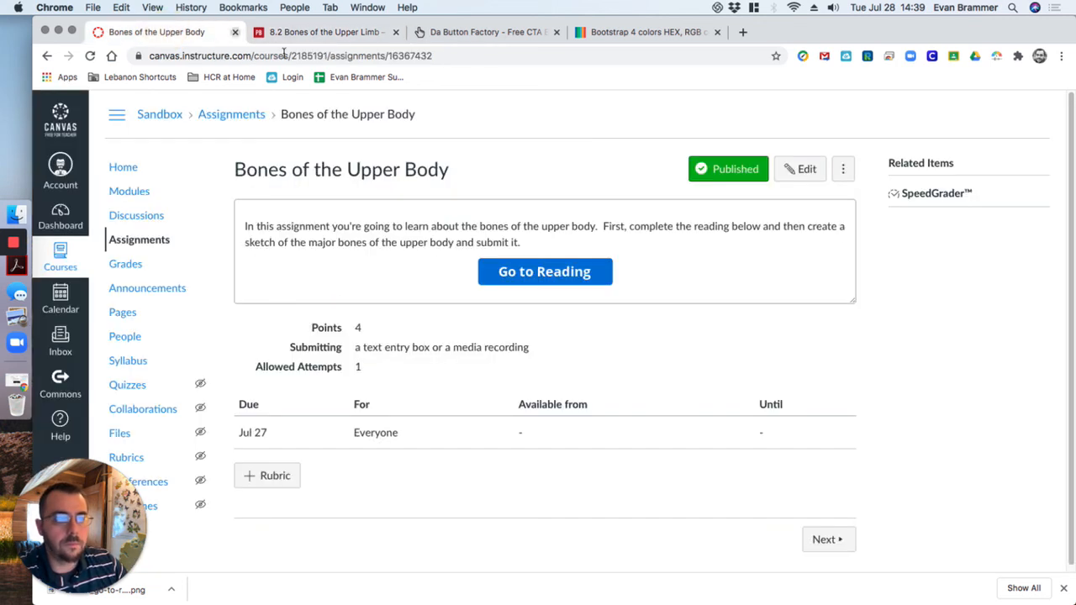